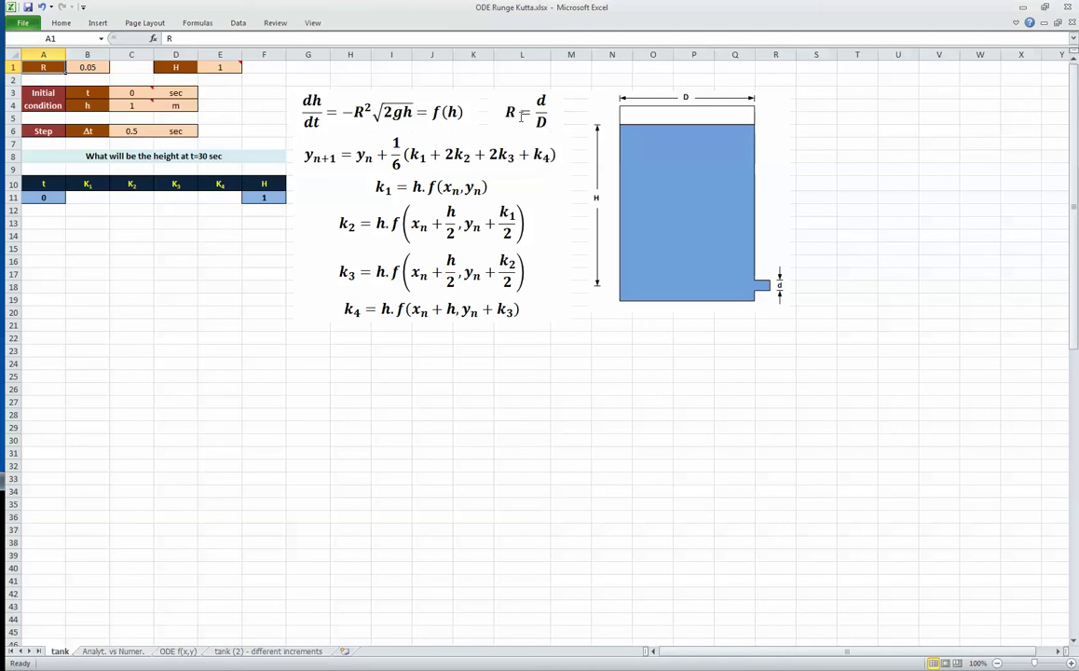
{"action": "left_click", "coordinate": [148, 84]}
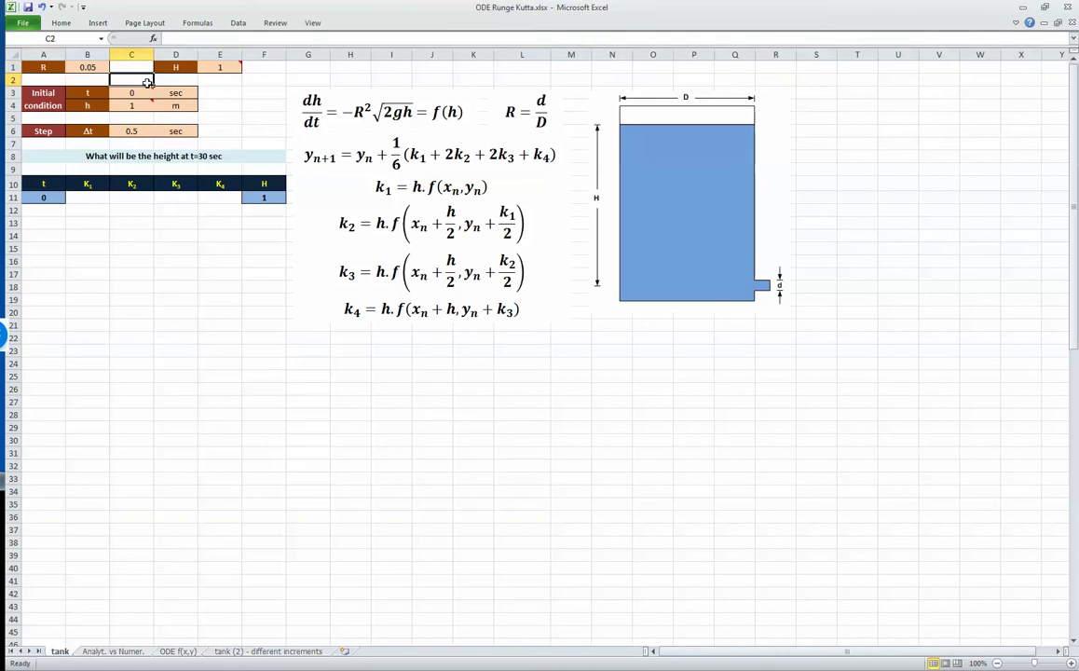
{"action": "left_click", "coordinate": [87, 67]}
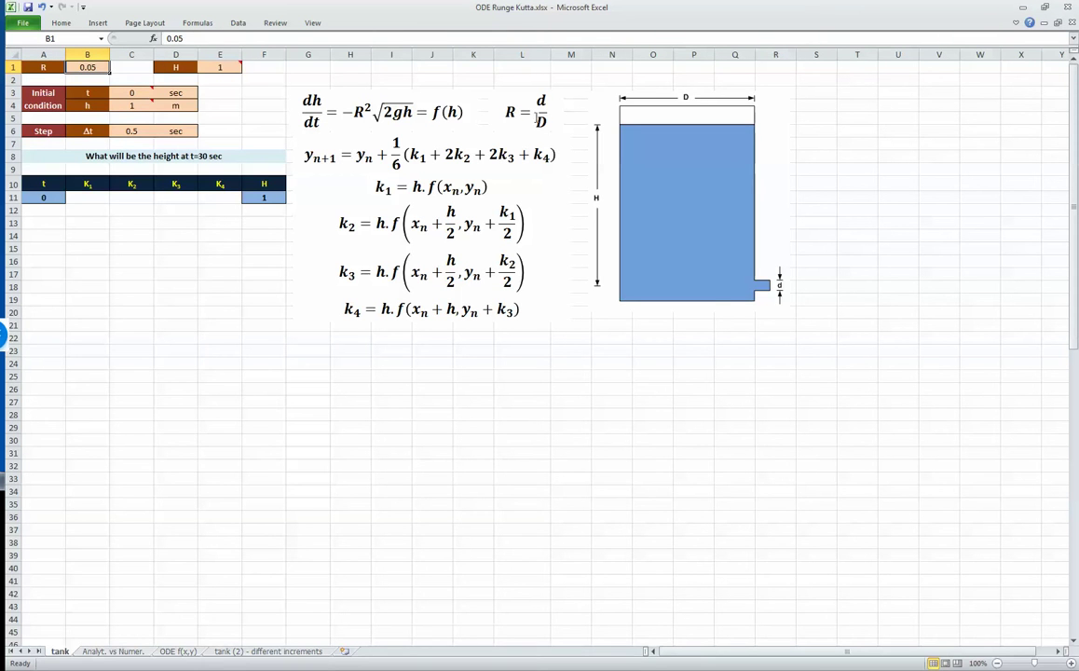
Enter the first time increment in A12 as =A11+$C$6, with the step-size reference absolute.
{"action": "mouse_move", "coordinate": [231, 73]}
{"action": "mouse_move", "coordinate": [141, 110]}
{"action": "left_click", "coordinate": [55, 213]}
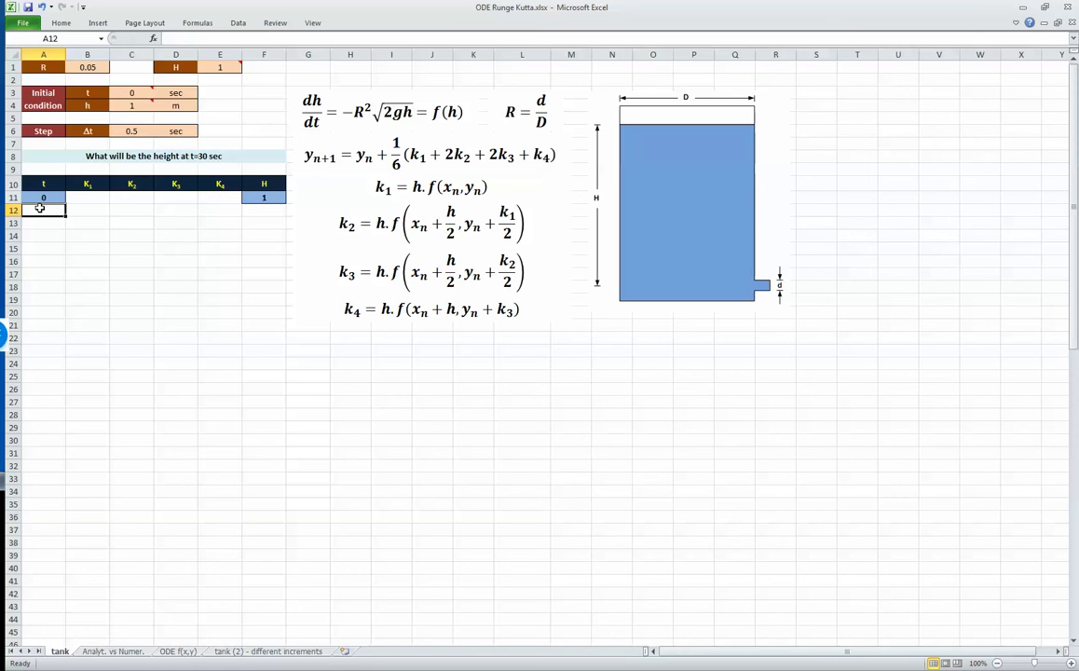
{"action": "type", "text": "="}
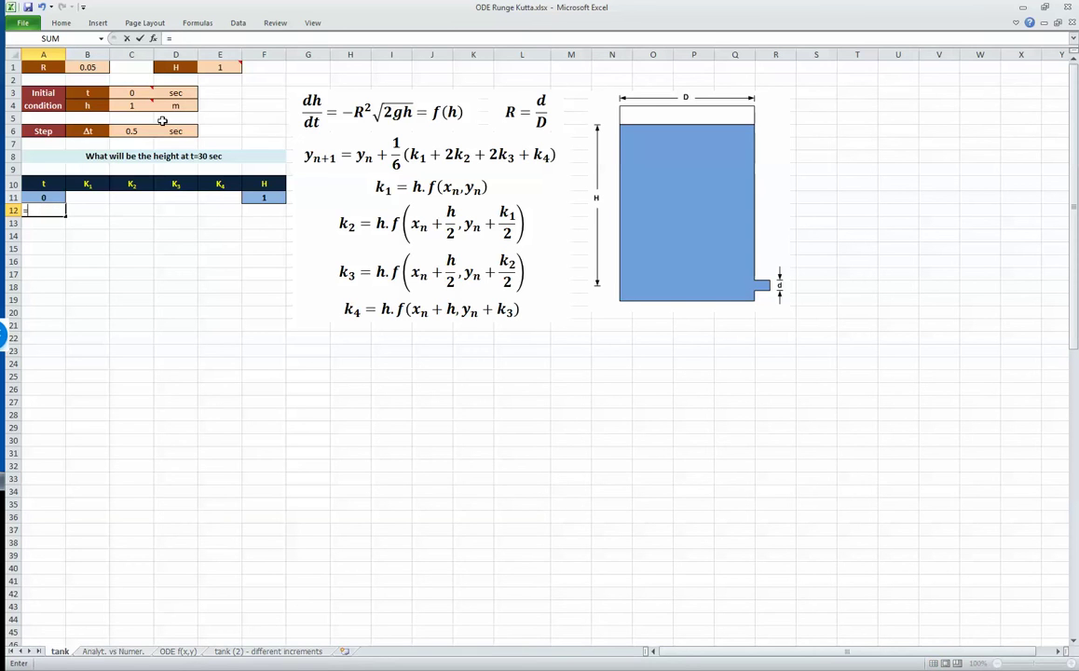
{"action": "left_click", "coordinate": [45, 198]}
{"action": "type", "text": "+"}
{"action": "left_click", "coordinate": [137, 136]}
{"action": "key", "text": "F4"}
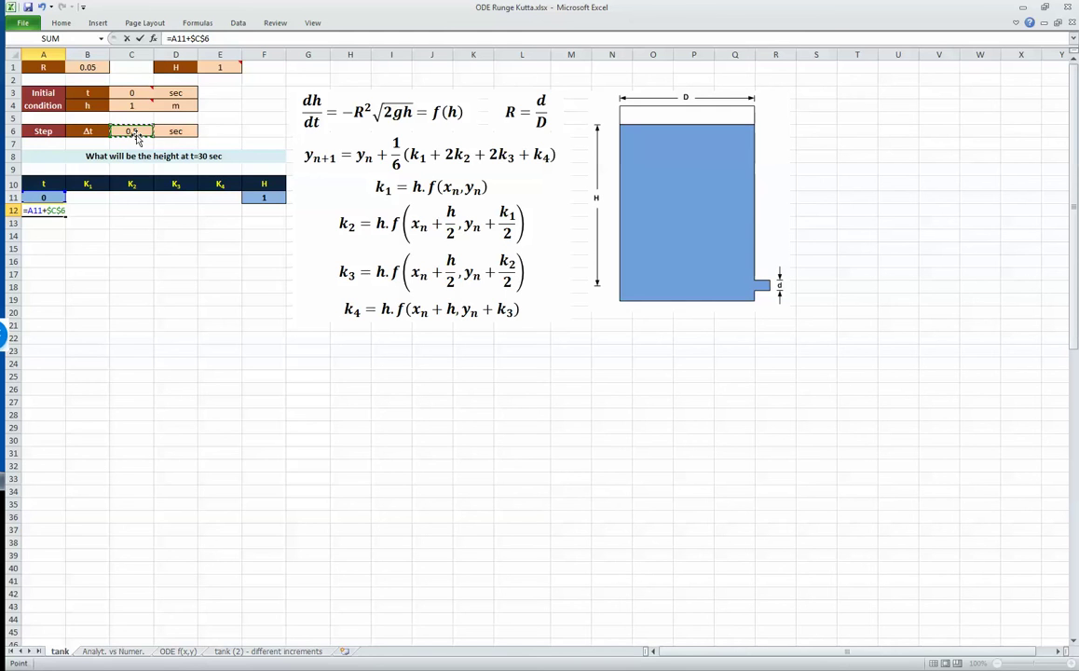
{"action": "key", "text": "Tab"}
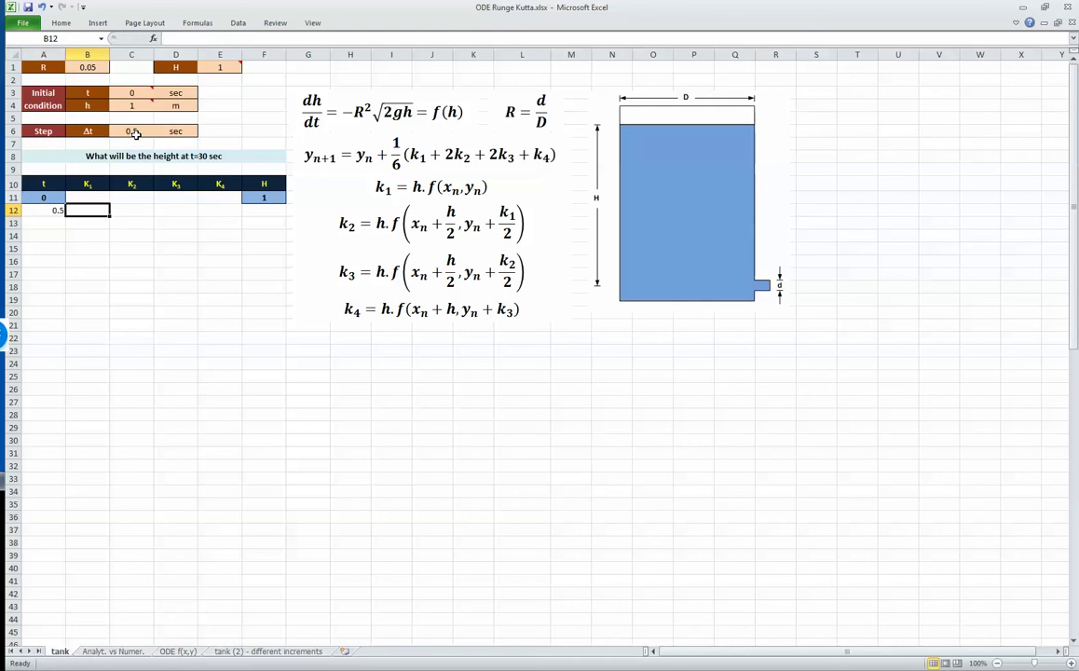
Enter the K1 formula in B12 as =$C$6*(-$B$1^2*SQRT(2*9.81*F11)).
{"action": "type", "text": "="}
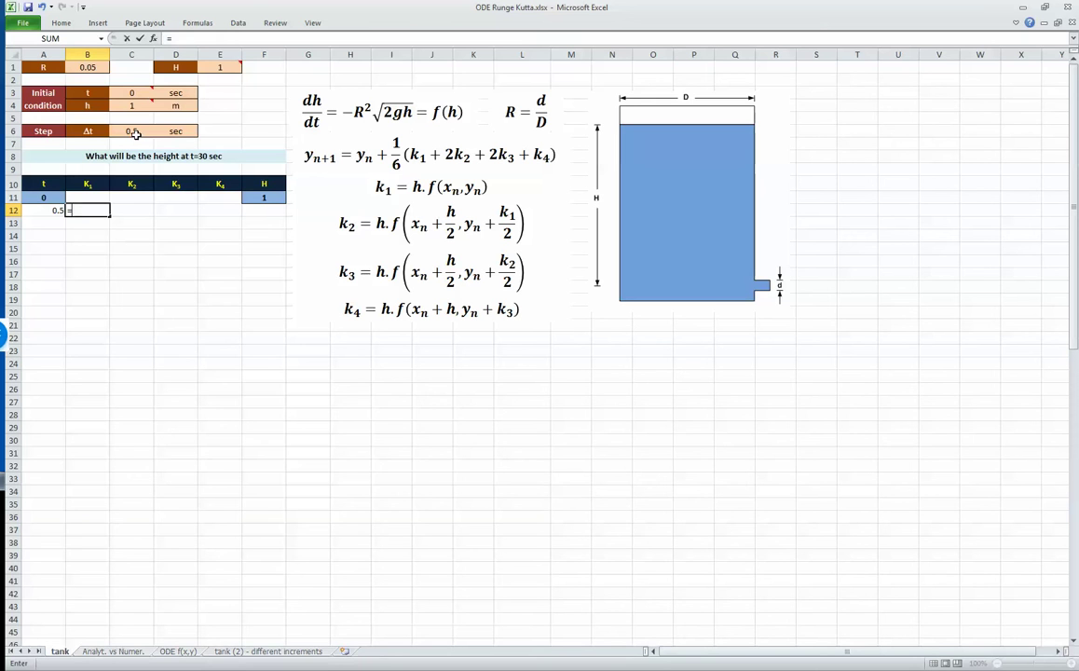
{"action": "type", "text": "B11"}
{"action": "key", "text": "BackSpace"}
{"action": "key", "text": "BackSpace"}
{"action": "key", "text": "BackSpace"}
{"action": "left_click", "coordinate": [137, 134]}
{"action": "key", "text": "F4"}
{"action": "type", "text": "*("}
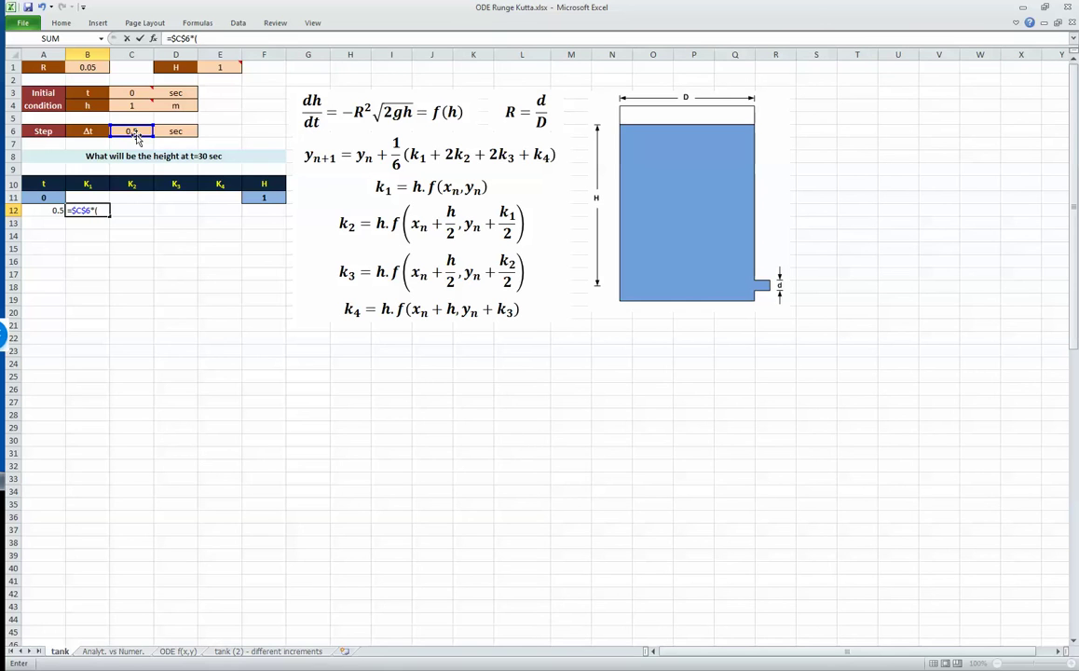
{"action": "type", "text": "-("}
{"action": "key", "text": "BackSpace"}
{"action": "key", "text": "Up"}
{"action": "key", "text": "Up"}
{"action": "key", "text": "Up"}
{"action": "key", "text": "Up"}
{"action": "key", "text": "Up"}
{"action": "key", "text": "Up"}
{"action": "key", "text": "Up"}
{"action": "key", "text": "Up"}
{"action": "key", "text": "Up"}
{"action": "key", "text": "Up"}
{"action": "key", "text": "Up"}
{"action": "key", "text": "F4"}
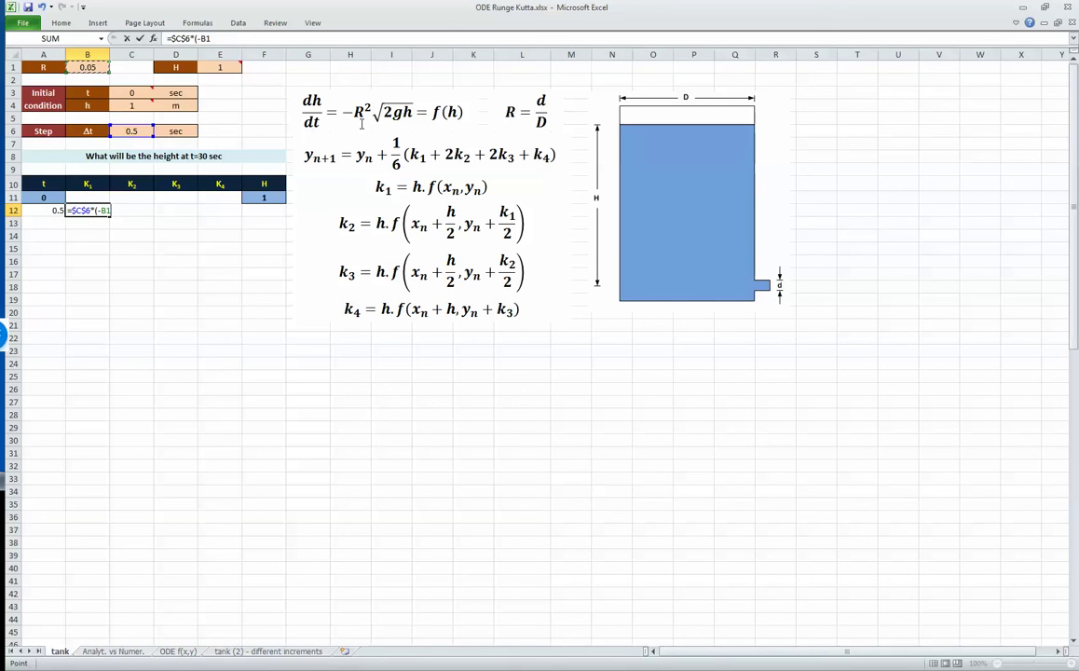
{"action": "type", "text": "^2*sqrt(2*"}
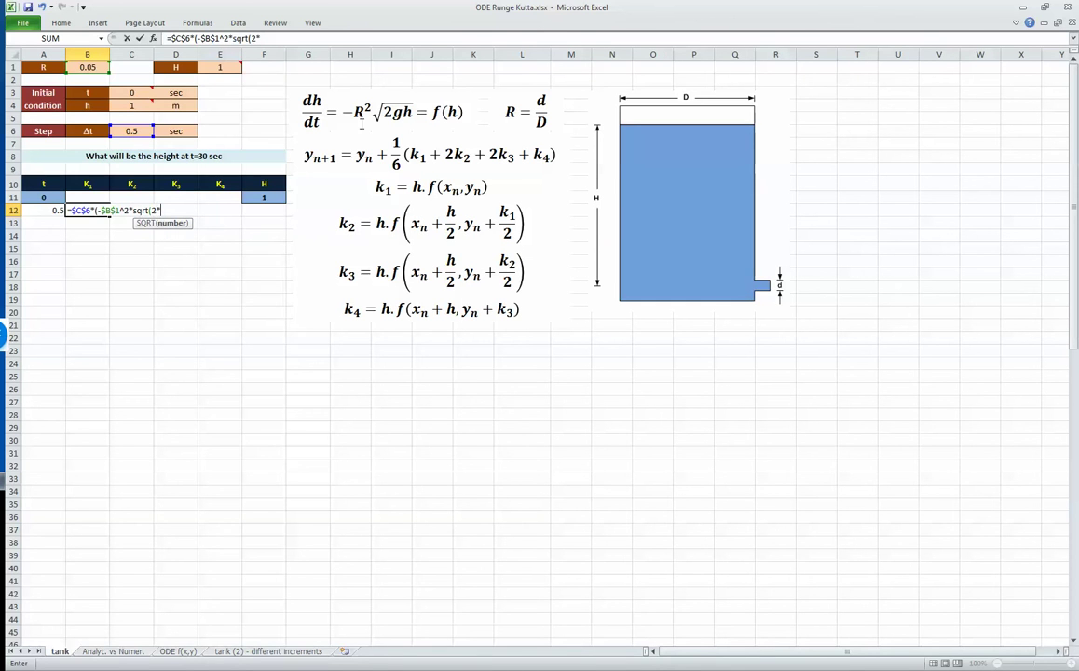
{"action": "type", "text": "9.81*"}
{"action": "key", "text": "Up"}
{"action": "key", "text": "Right"}
{"action": "key", "text": "Right"}
{"action": "key", "text": "Right"}
{"action": "key", "text": "Right"}
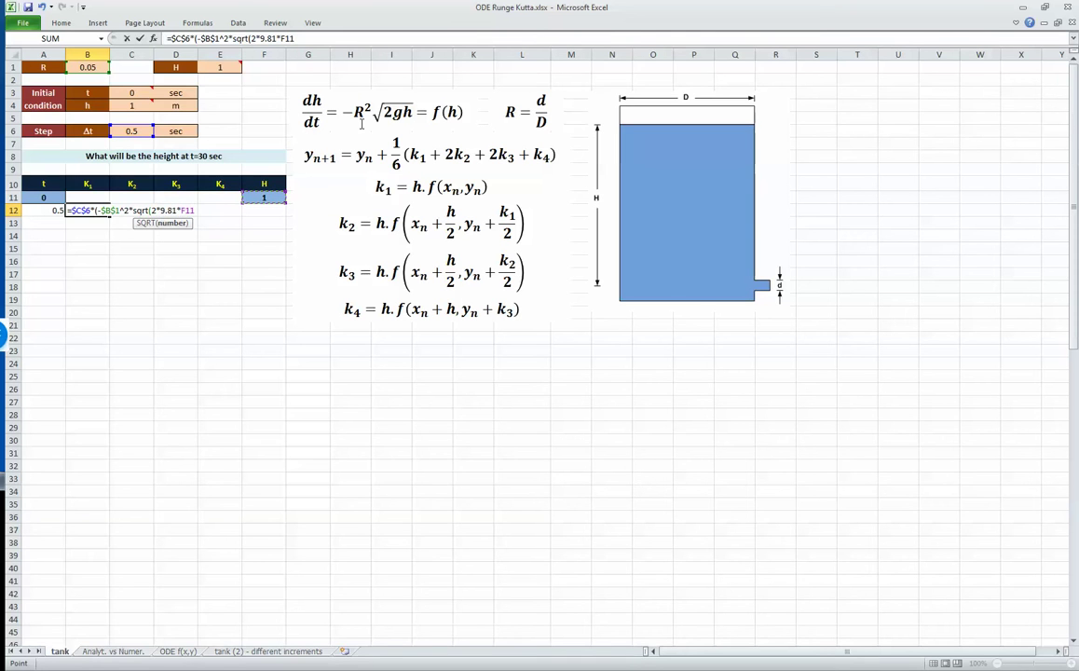
{"action": "type", "text": "))"}
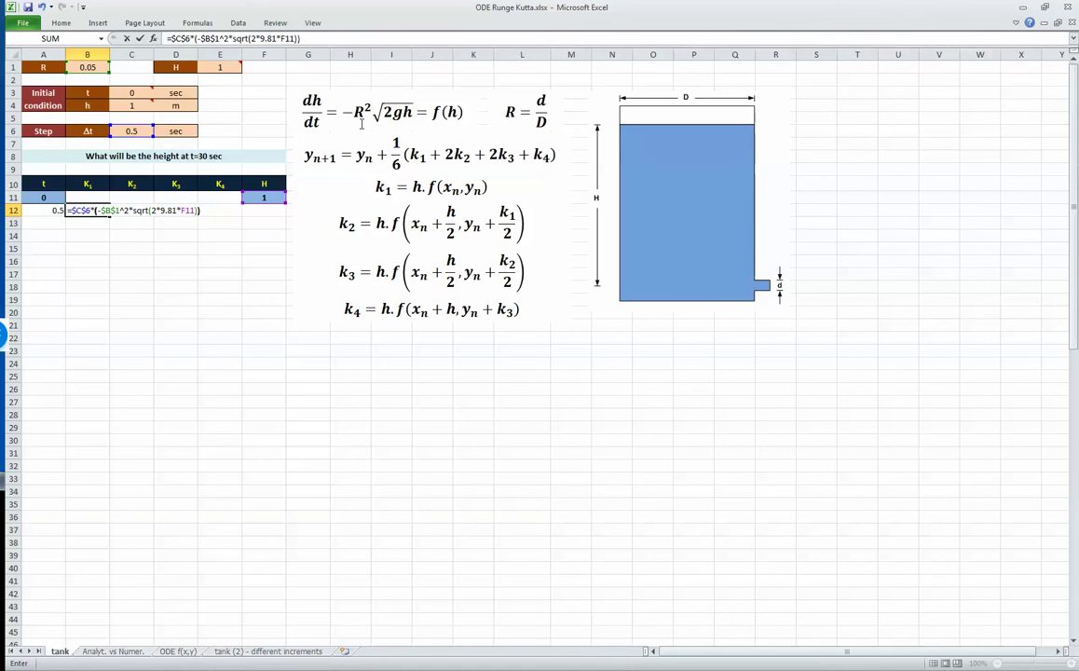
{"action": "key", "text": "Return"}
{"action": "key", "text": "Up"}
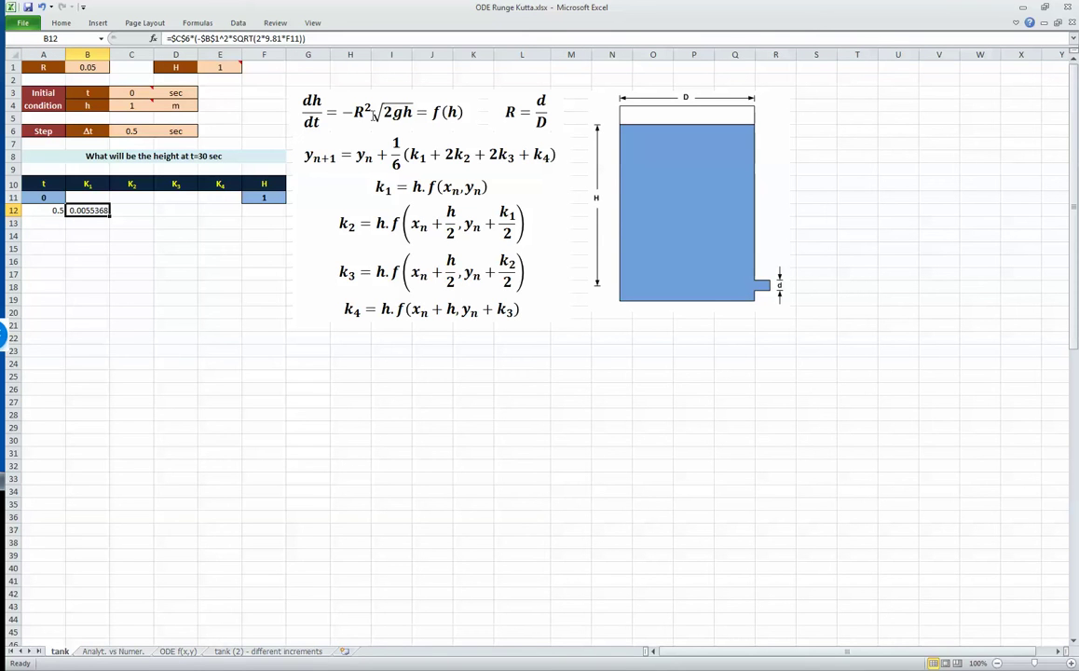
Enclose the squared radius-ratio term of the K1 formula in parentheses so B12 reads =$C$6*(-($B$1^2)*SQRT(2*9.81*F11)).
{"action": "double_click", "coordinate": [87, 210]}
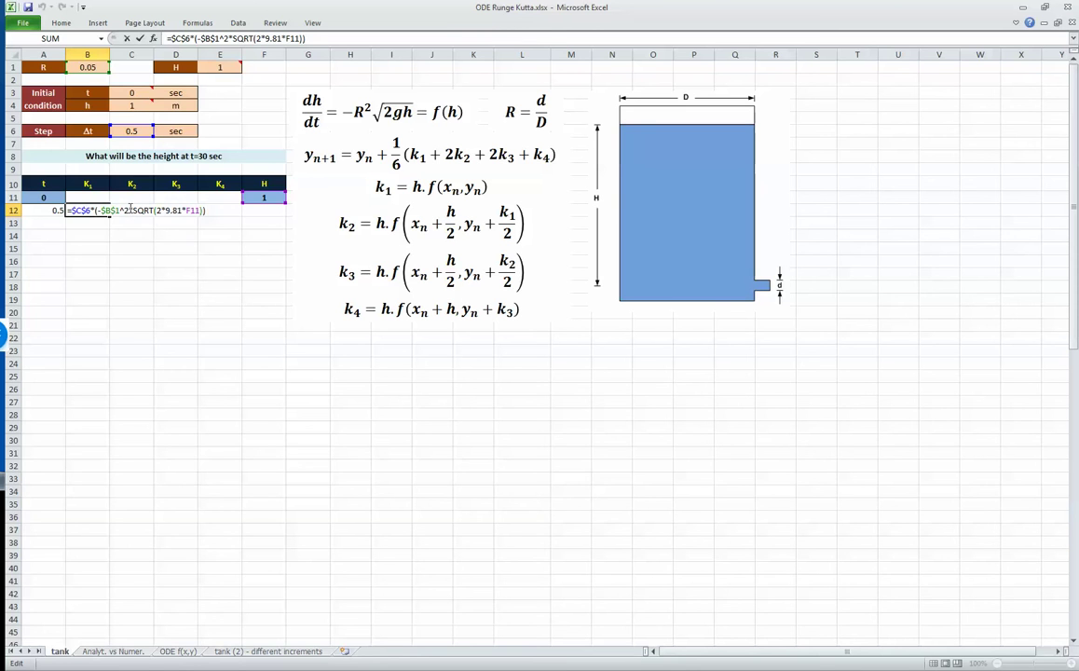
{"action": "left_click", "coordinate": [98, 211]}
{"action": "type", "text": "("}
{"action": "key", "text": "Right"}
{"action": "key", "text": "Right"}
{"action": "key", "text": "Right"}
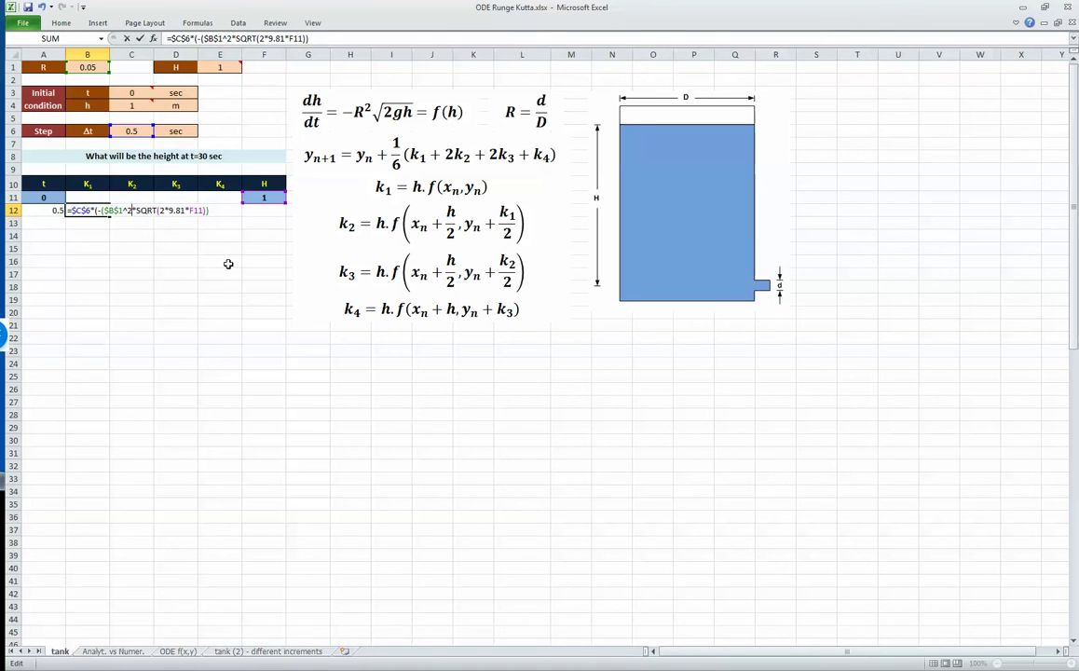
{"action": "type", "text": ")"}
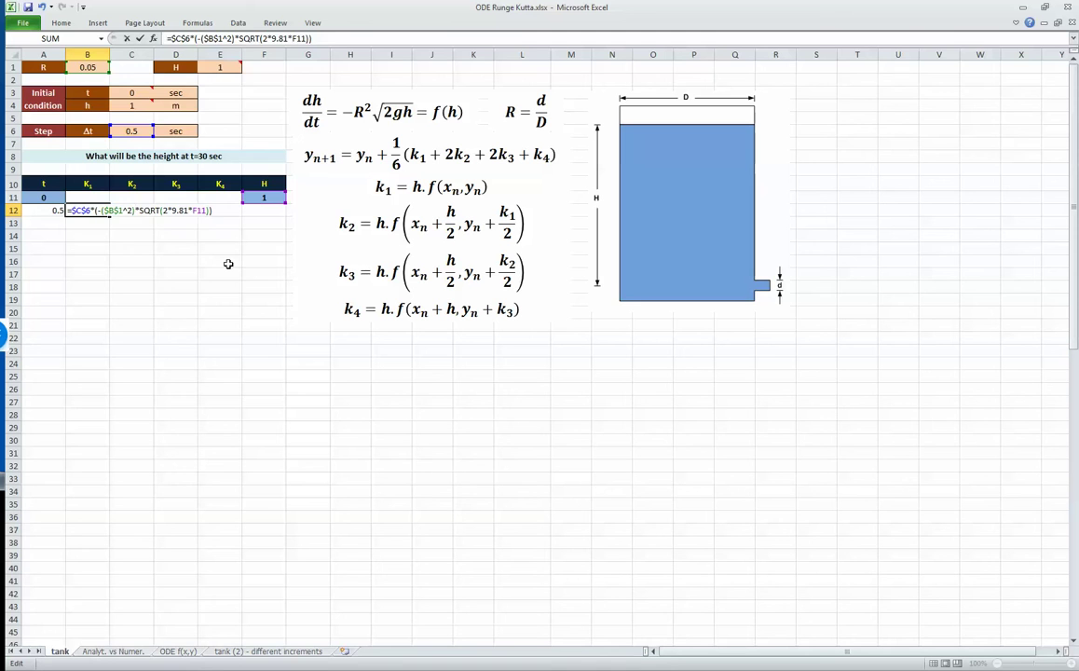
{"action": "key", "text": "Tab"}
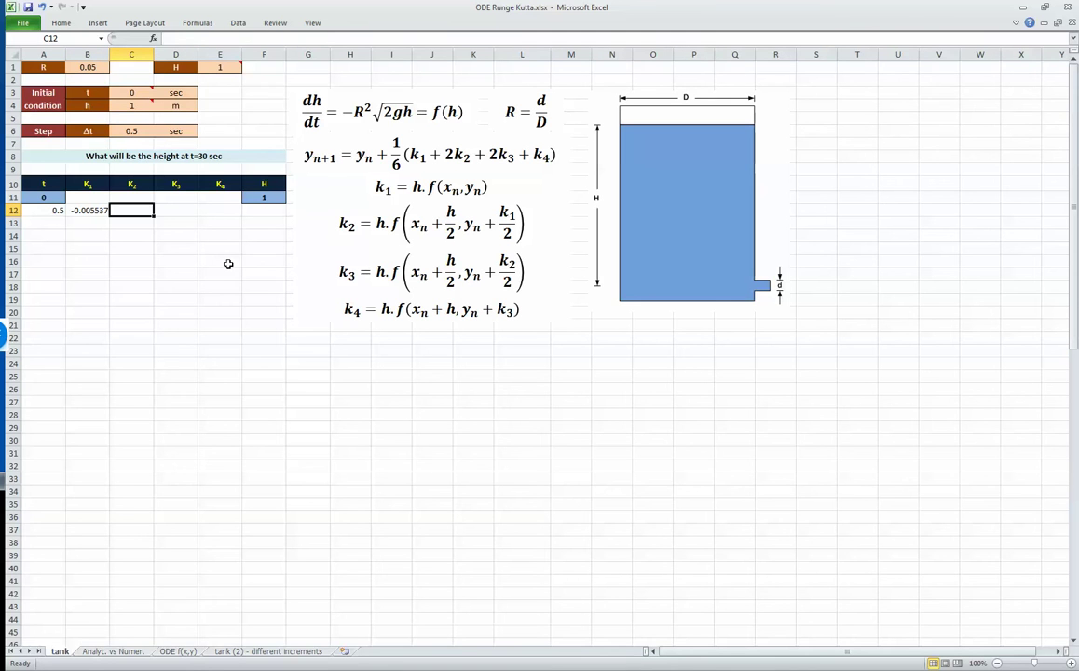
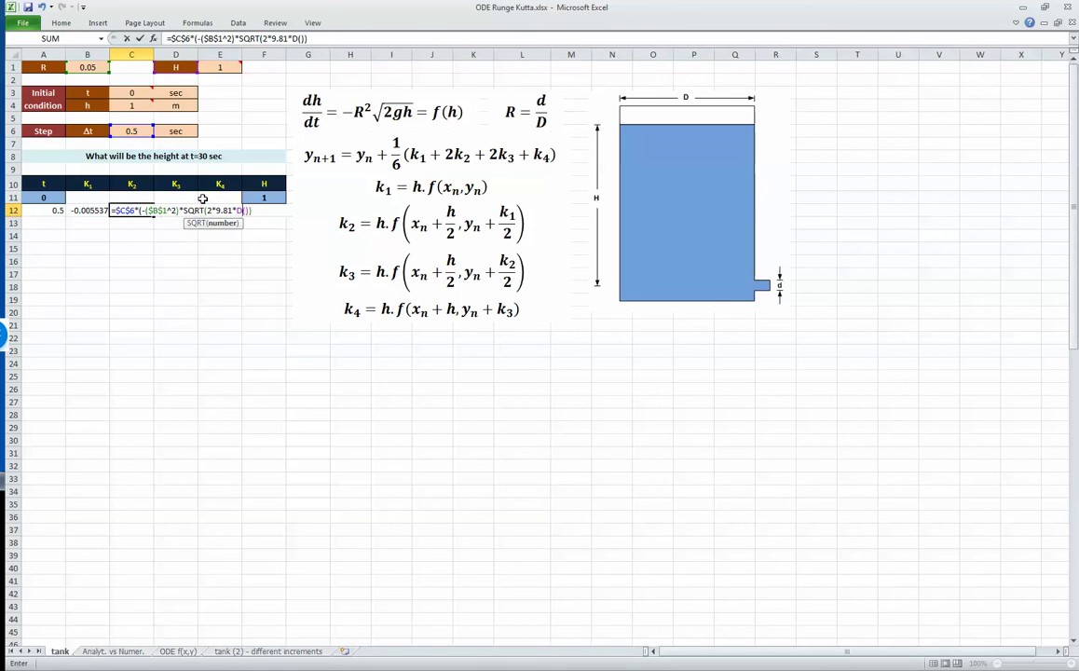
Complete the K2 formula in C12 as =$C$6*(-($B$1^2)*SQRT(2*9.81*(F11+B12/2))), accepting the proposed parenthesis correction.
{"action": "key", "text": "Up"}
{"action": "key", "text": "Right"}
{"action": "key", "text": "Right"}
{"action": "key", "text": "Right"}
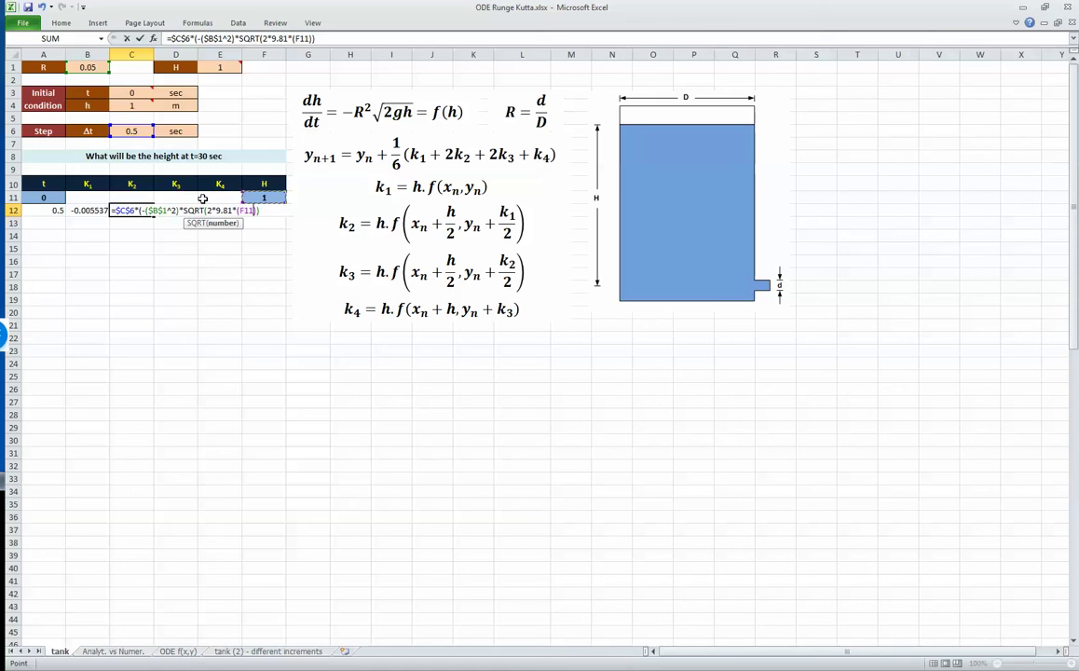
{"action": "type", "text": "+"}
{"action": "key", "text": "Left"}
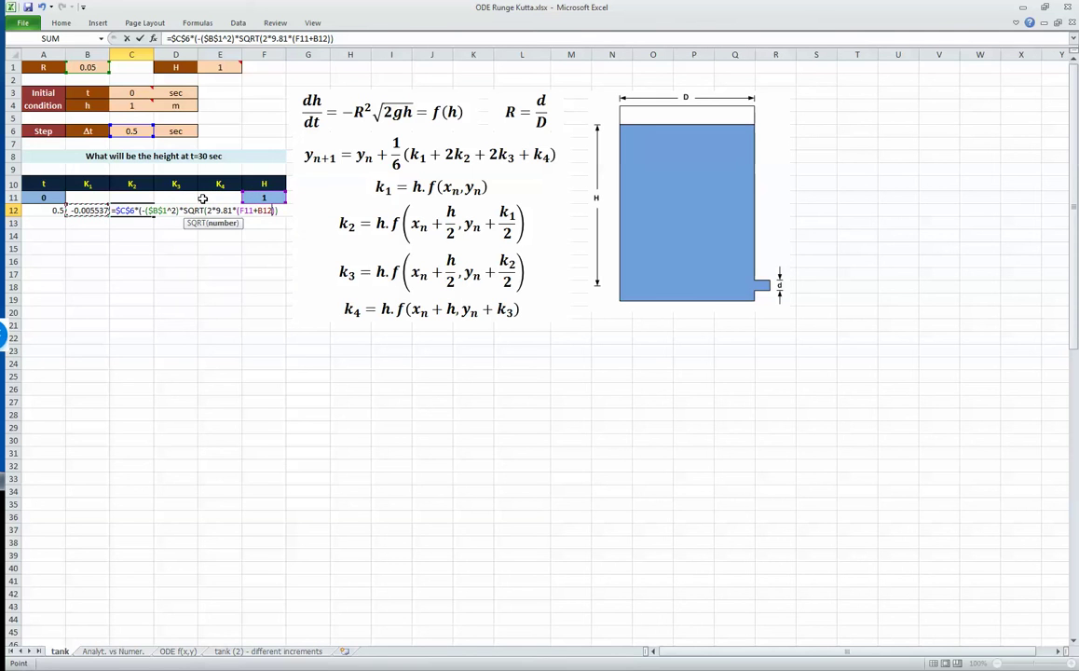
{"action": "type", "text": "/2"}
{"action": "key", "text": "Return"}
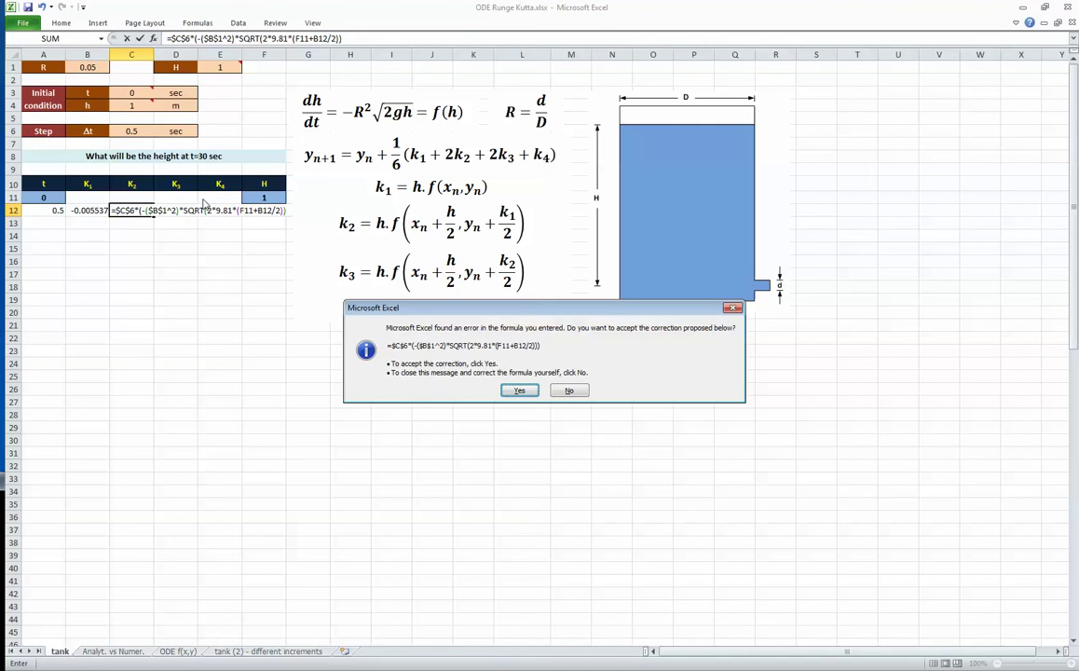
{"action": "key", "text": "Return"}
Copy the K2 formula text into D12 and replace its B12 reference with C12 to calculate K3.
{"action": "key", "text": "Left"}
{"action": "key", "text": "F2"}
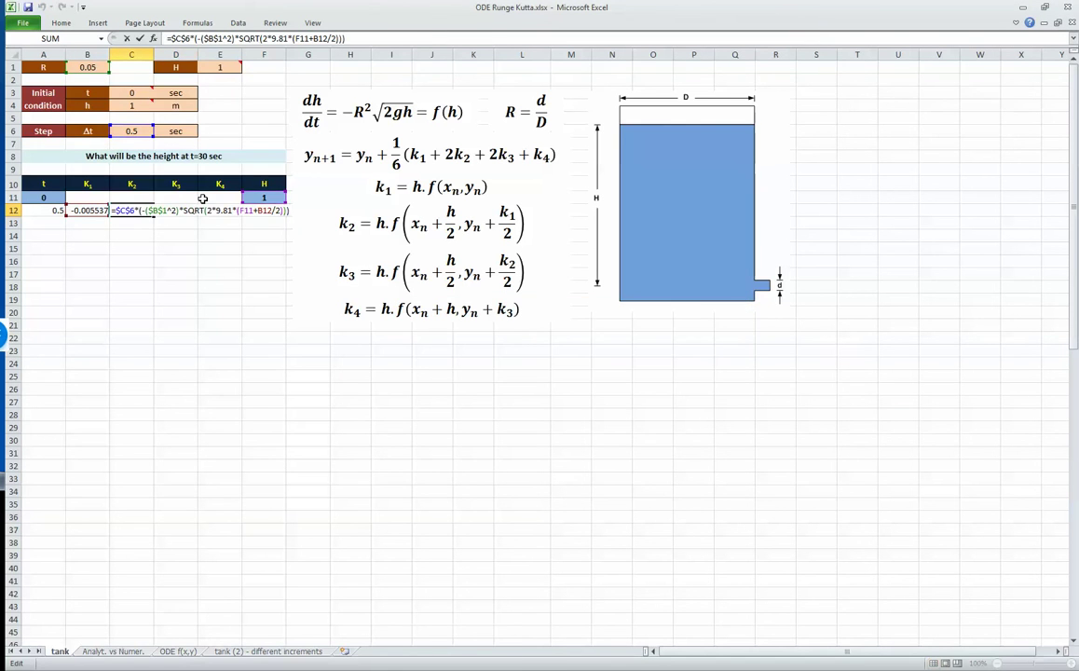
{"action": "key", "text": "shift+Home"}
{"action": "key", "text": "ctrl+c"}
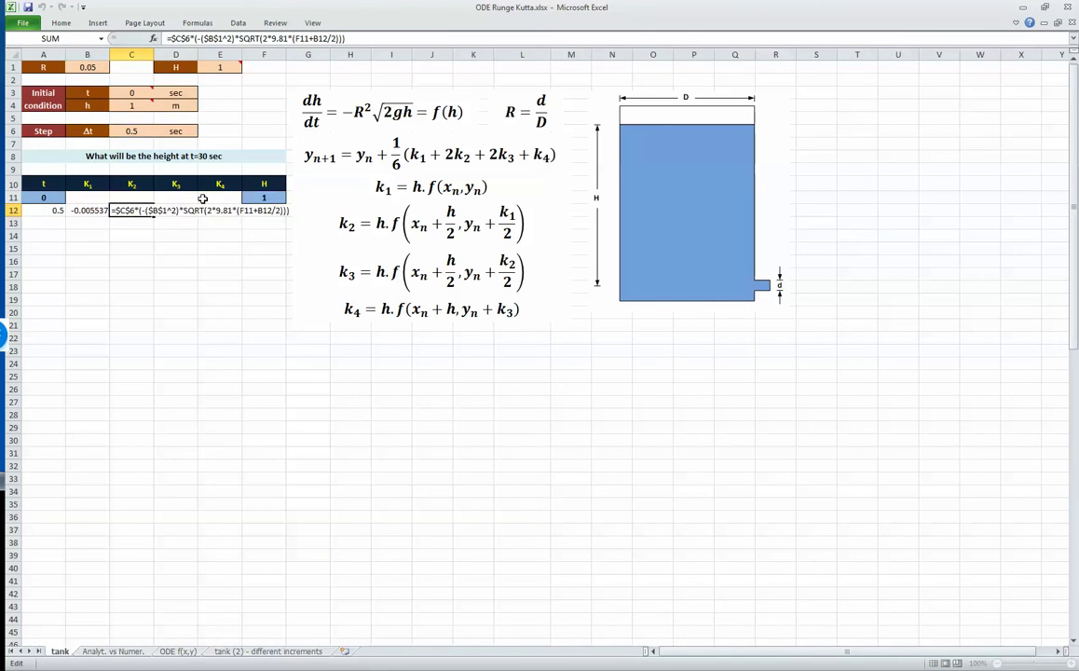
{"action": "key", "text": "Tab"}
{"action": "key", "text": "F2"}
{"action": "key", "text": "ctrl+v"}
{"action": "key", "text": "Left"}
{"action": "key", "text": "Left"}
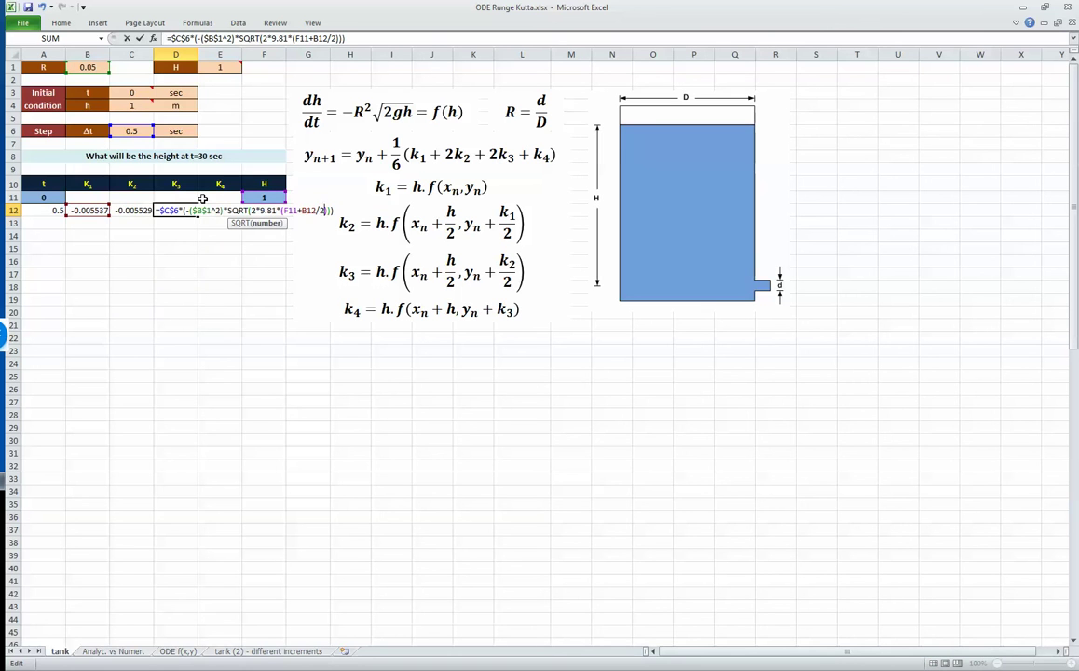
{"action": "key", "text": "shift+Left"}
{"action": "key", "text": "shift+Left"}
{"action": "key", "text": "shift+Left"}
{"action": "type", "text": "C12"}
{"action": "key", "text": "Tab"}
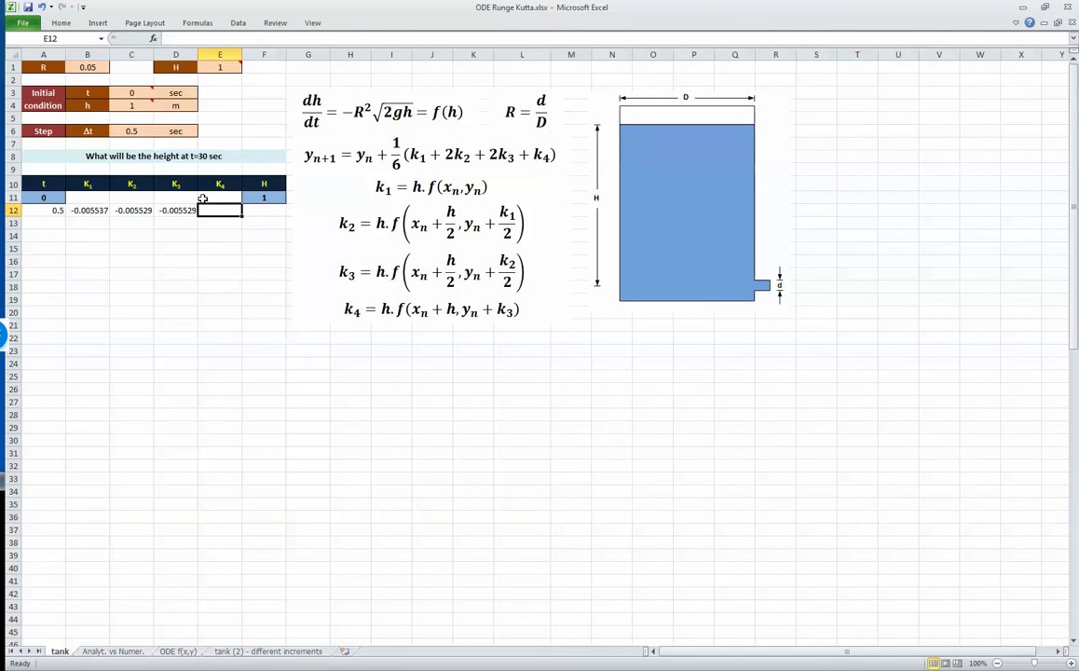
Paste the K2 formula text into E12 and replace B12/2 with D12 to calculate K4.
{"action": "key", "text": "F2"}
{"action": "key", "text": "ctrl+v"}
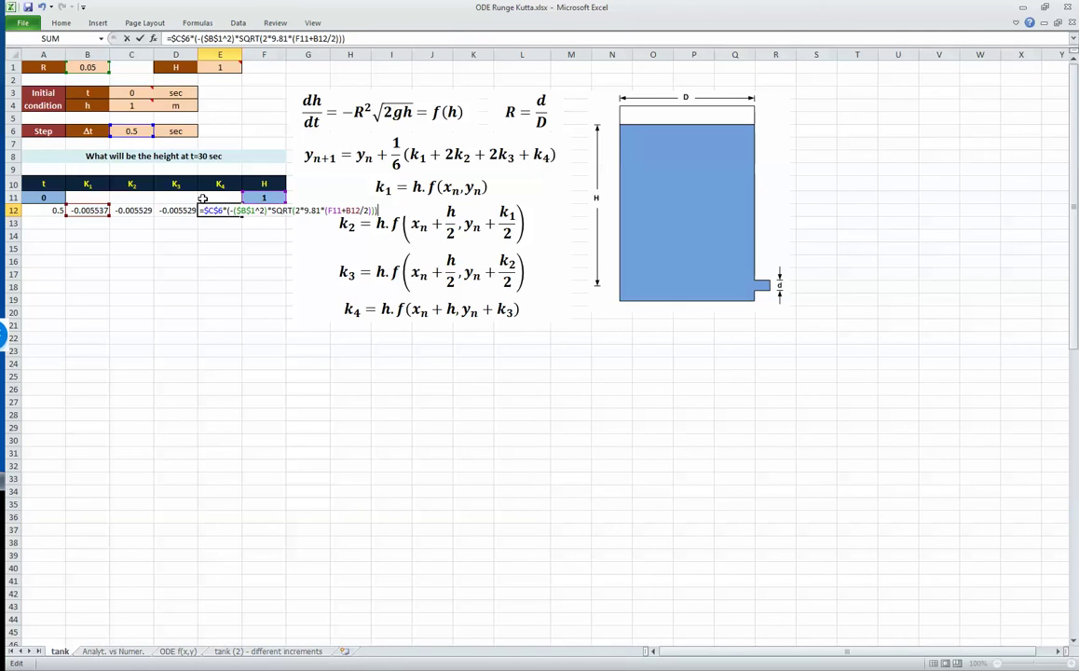
{"action": "key", "text": "Left"}
{"action": "key", "text": "Left"}
{"action": "key", "text": "BackSpace"}
{"action": "key", "text": "BackSpace"}
{"action": "key", "text": "BackSpace"}
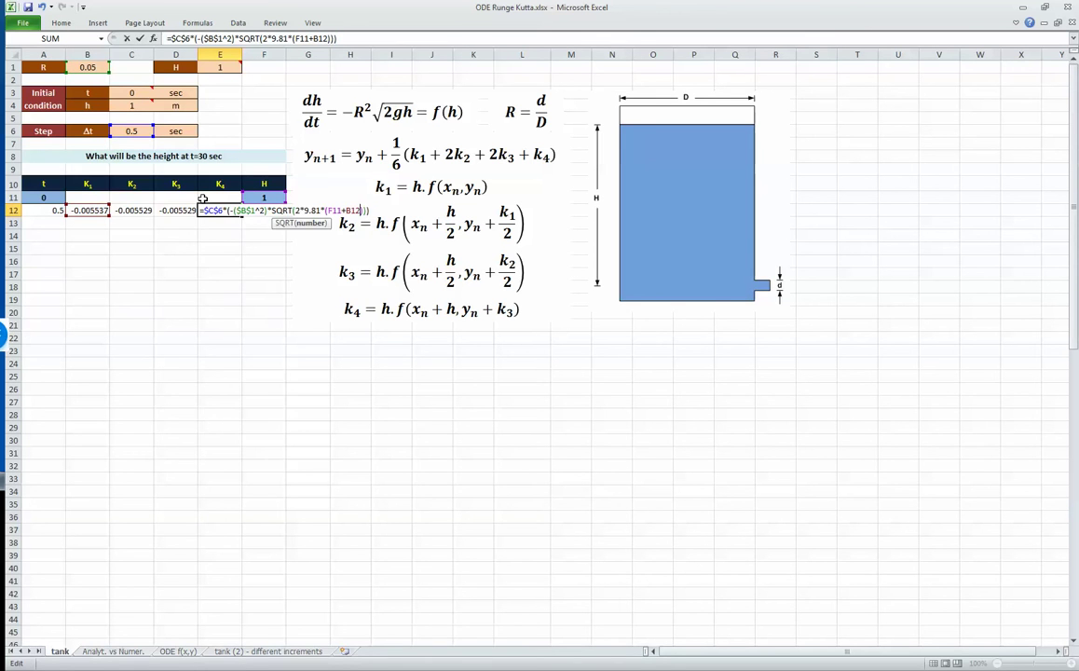
{"action": "key", "text": "BackSpace"}
{"action": "key", "text": "BackSpace"}
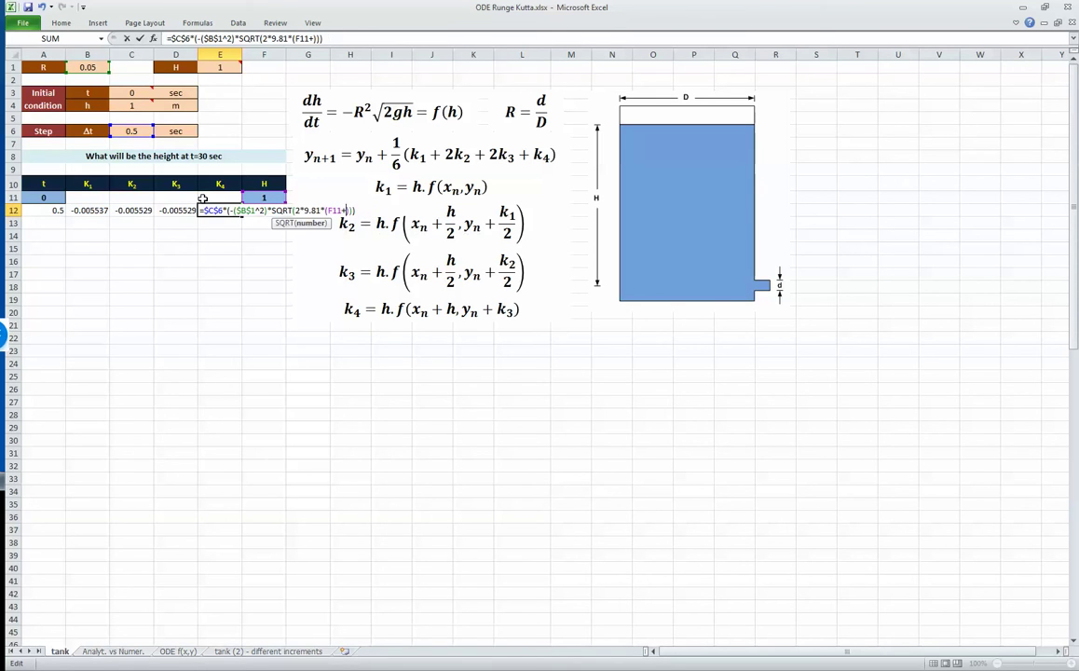
{"action": "left_click", "coordinate": [175, 211]}
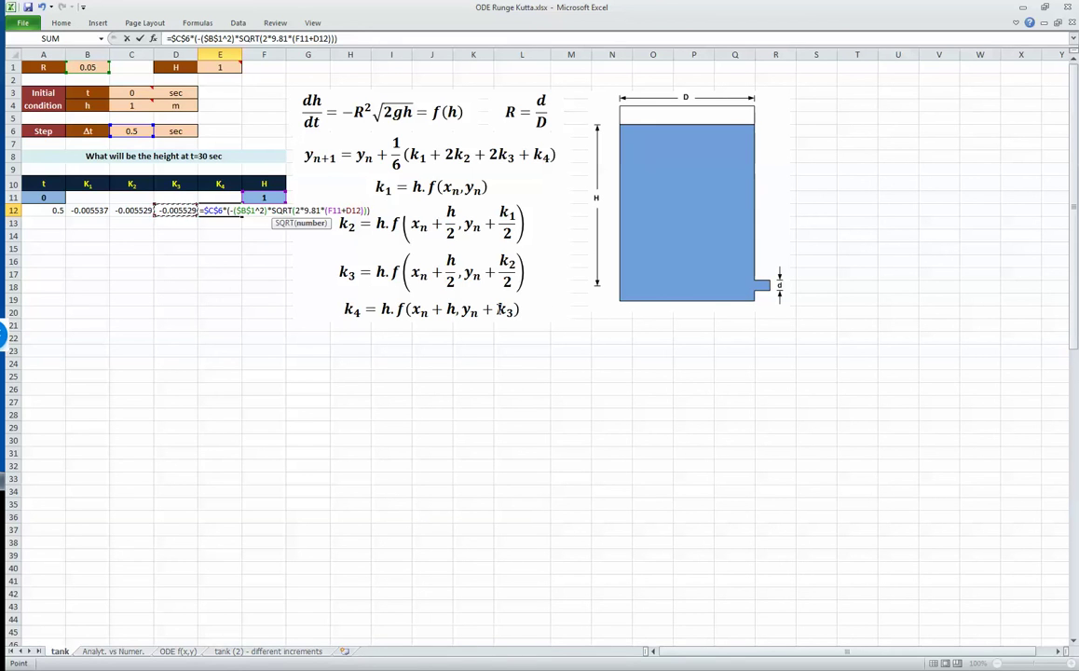
{"action": "key", "text": "Tab"}
Enter the new height formula in F12, adding one sixth of (B12+C12*2+D12*2+E12) to F11.
{"action": "type", "text": "="}
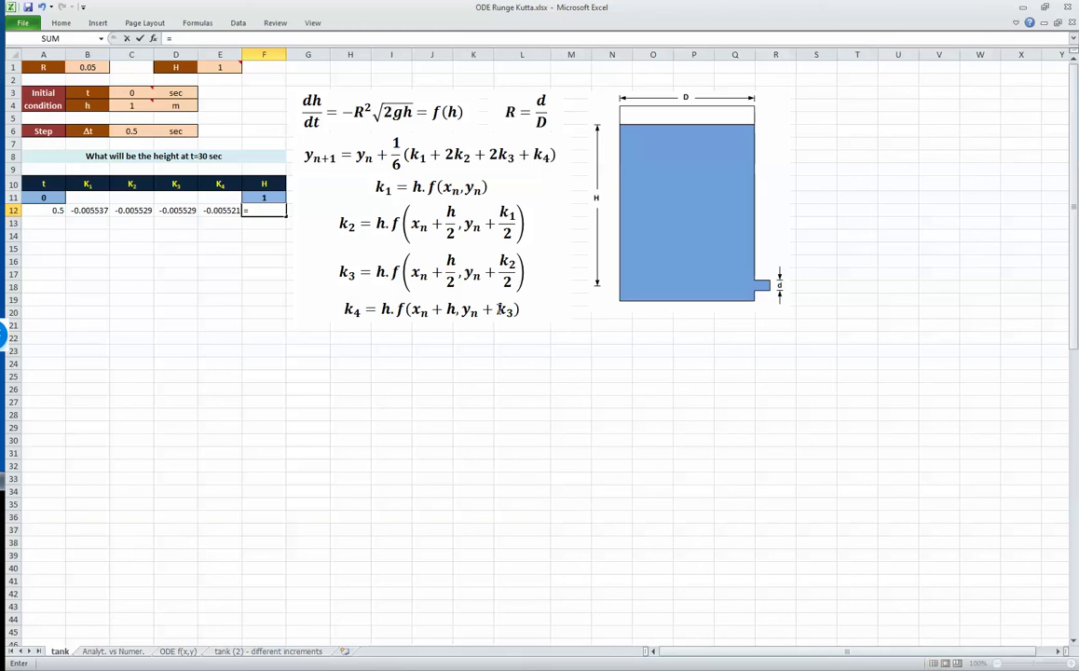
{"action": "key", "text": "Up"}
{"action": "type", "text": "+("}
{"action": "key", "text": "Left"}
{"action": "key", "text": "Left"}
{"action": "key", "text": "Left"}
{"action": "key", "text": "Left"}
{"action": "type", "text": "+"}
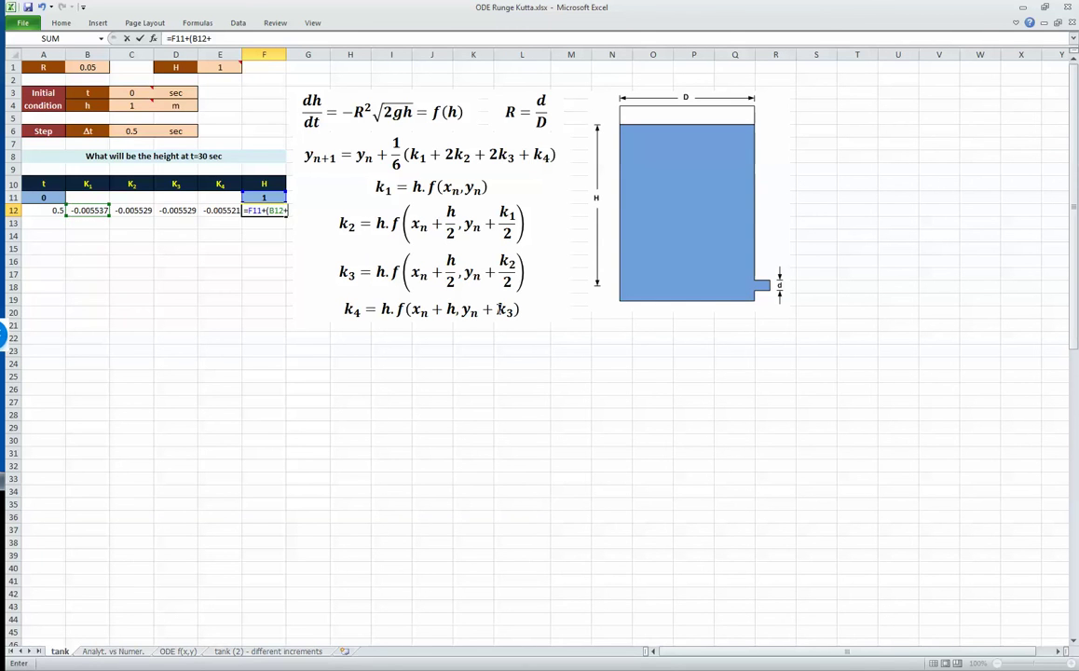
{"action": "key", "text": "Left"}
{"action": "key", "text": "Left"}
{"action": "key", "text": "Left"}
{"action": "type", "text": "/2"}
{"action": "key", "text": "BackSpace"}
{"action": "key", "text": "BackSpace"}
{"action": "type", "text": "*2+"}
{"action": "key", "text": "Left"}
{"action": "key", "text": "Left"}
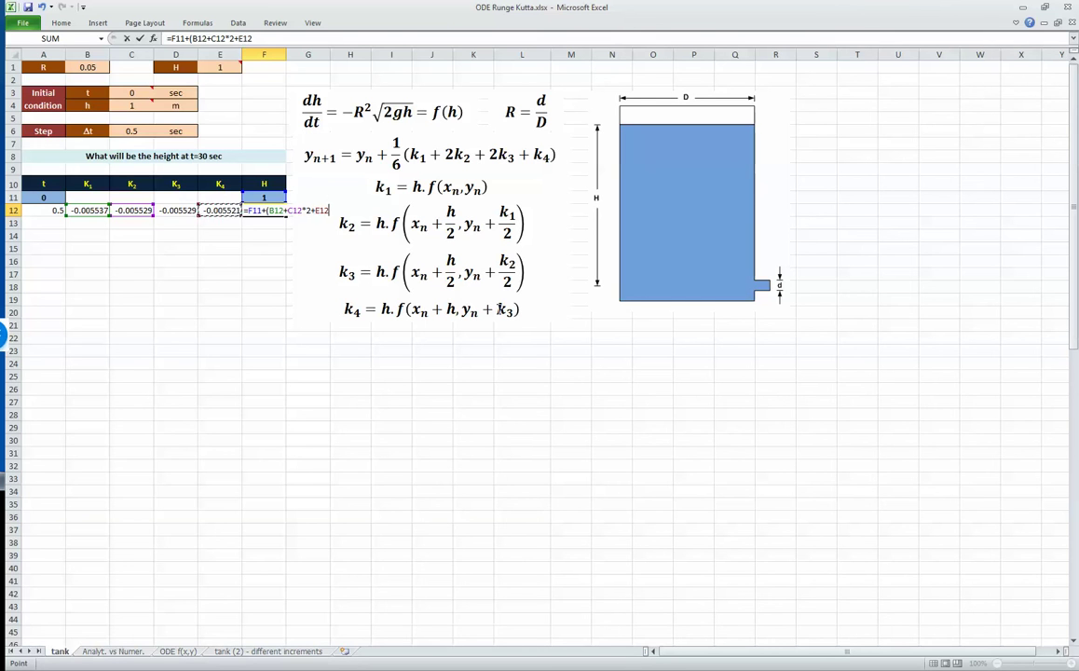
{"action": "type", "text": "*"}
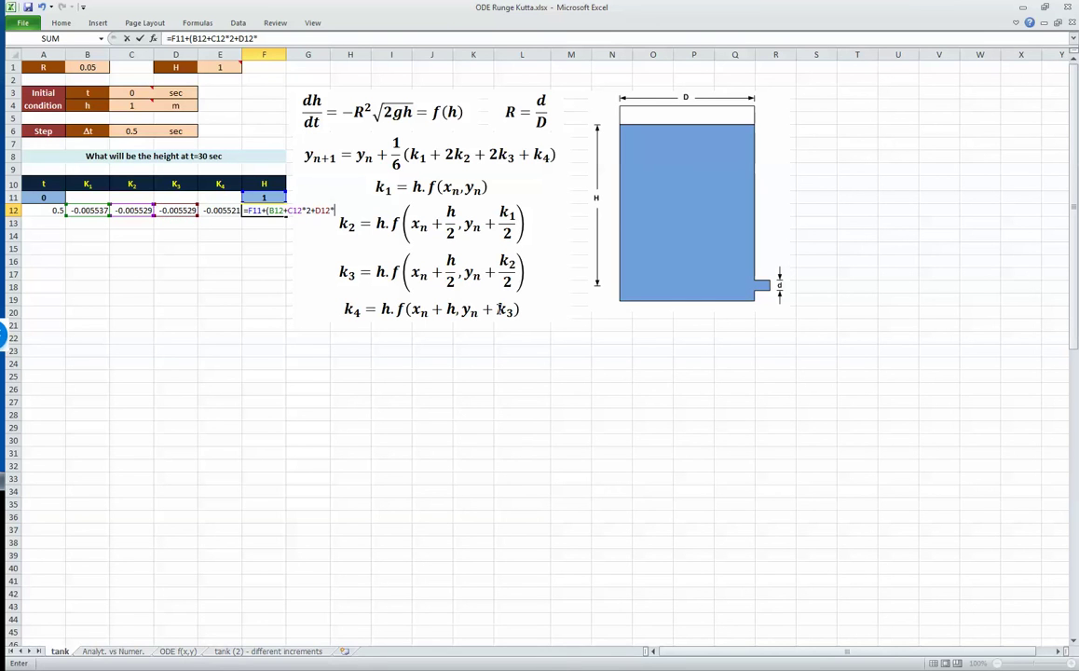
{"action": "type", "text": "2+"}
{"action": "key", "text": "Left"}
{"action": "type", "text": ")"}
{"action": "key", "text": "Return"}
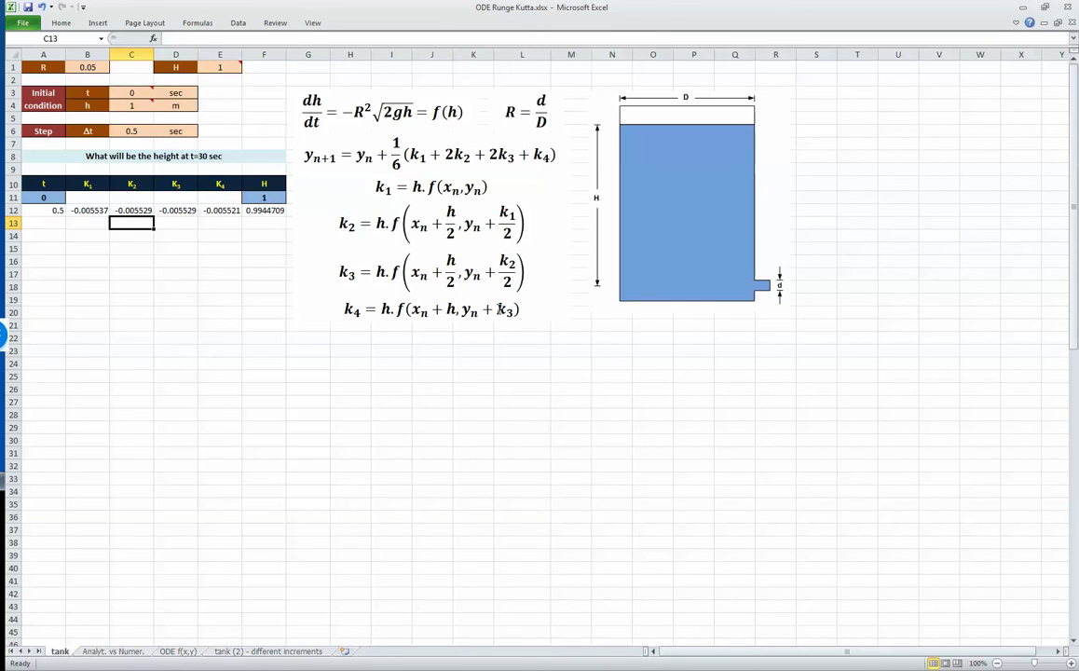
Copy the cell formatting of A11 onto A12 and the cell formatting of F11 onto F12.
{"action": "left_click", "coordinate": [132, 211]}
{"action": "left_click", "coordinate": [43, 211]}
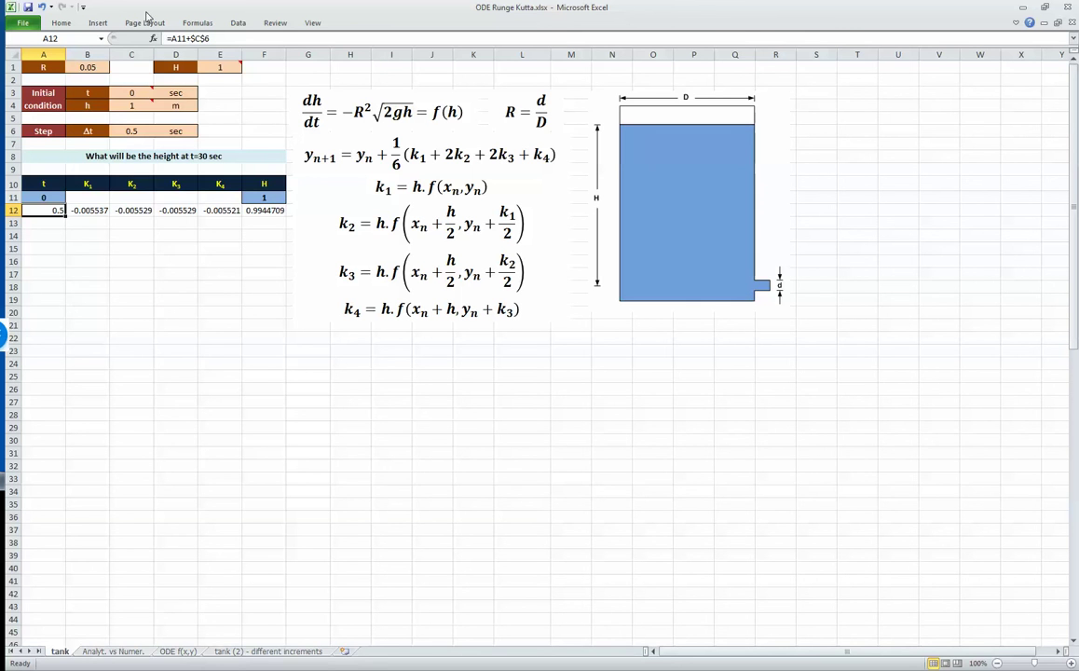
{"action": "double_click", "coordinate": [60, 22]}
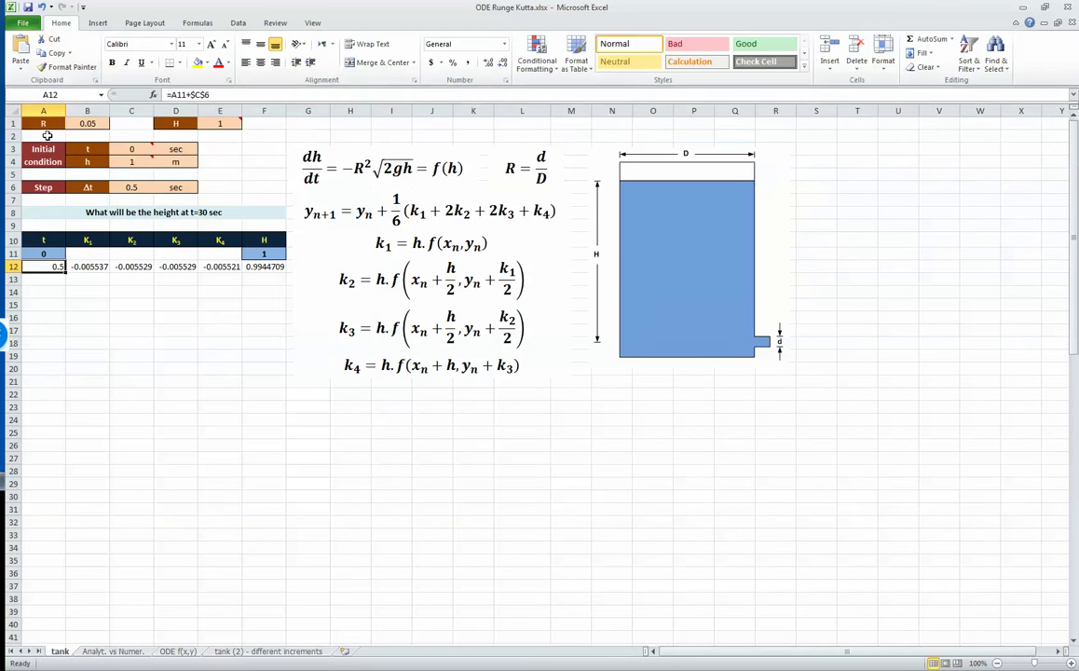
{"action": "left_click", "coordinate": [43, 253]}
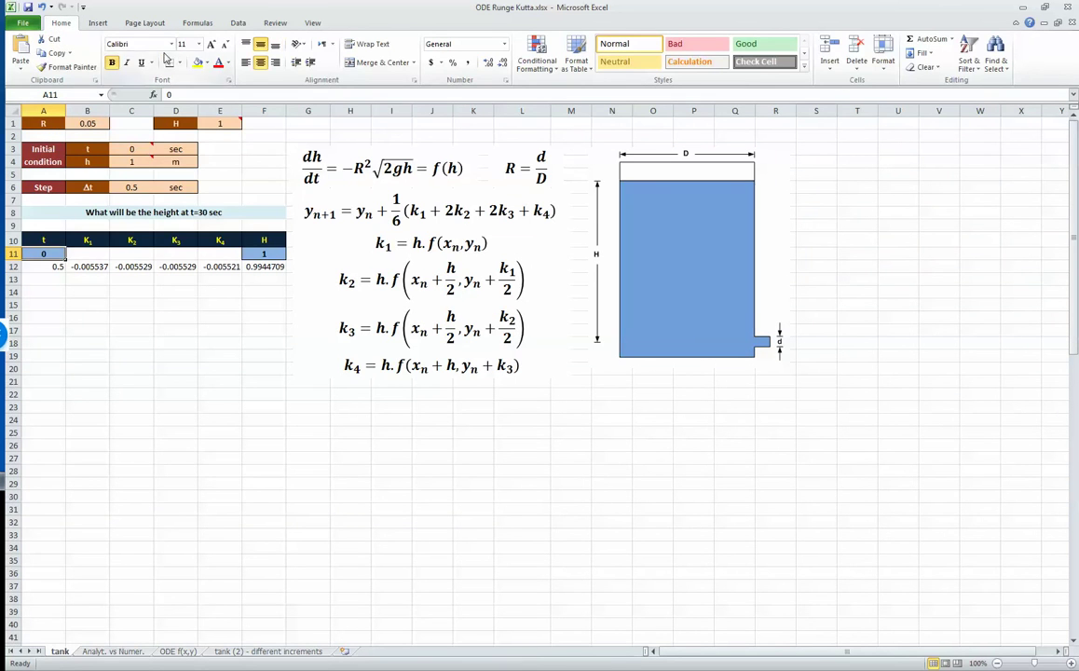
{"action": "left_click", "coordinate": [67, 67]}
{"action": "left_click", "coordinate": [42, 266]}
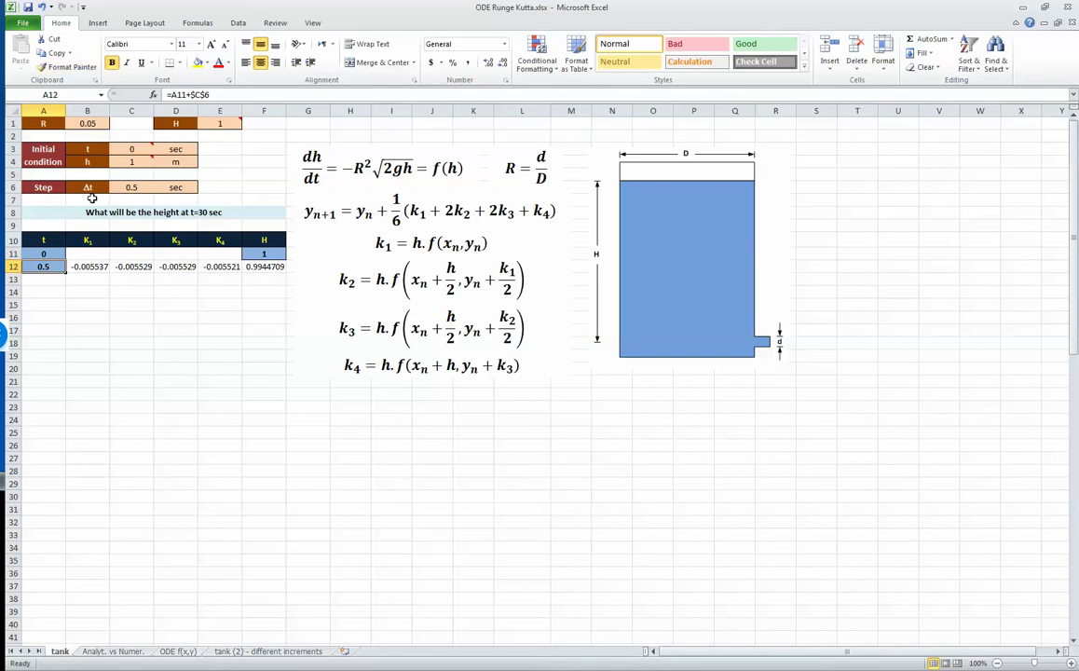
{"action": "left_click", "coordinate": [262, 251]}
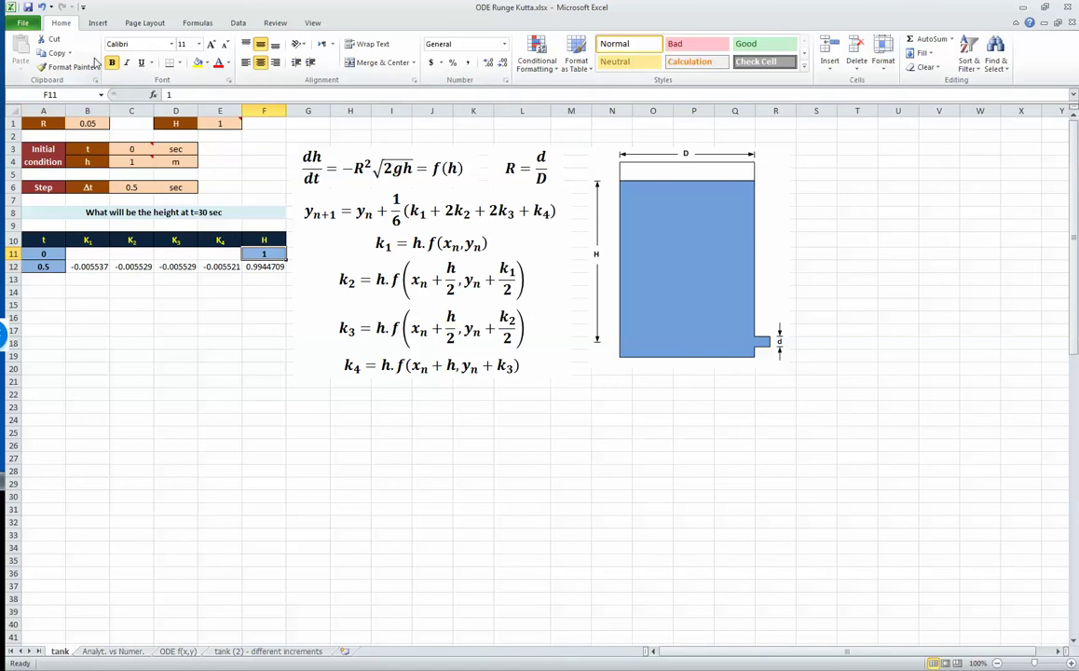
{"action": "left_click", "coordinate": [68, 67]}
{"action": "left_click", "coordinate": [263, 266]}
Fill the K1 to K4 cells B12:E12 with the light pink theme color.
{"action": "left_click_drag", "start_coordinate": [219, 266], "coordinate": [84, 266]}
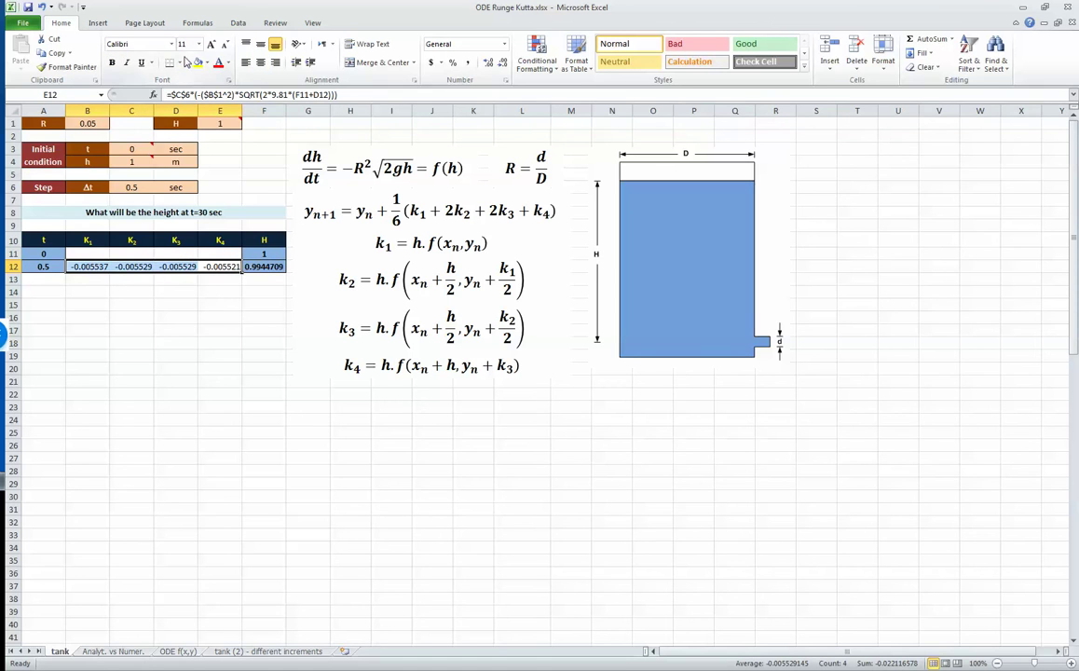
{"action": "left_click", "coordinate": [207, 63]}
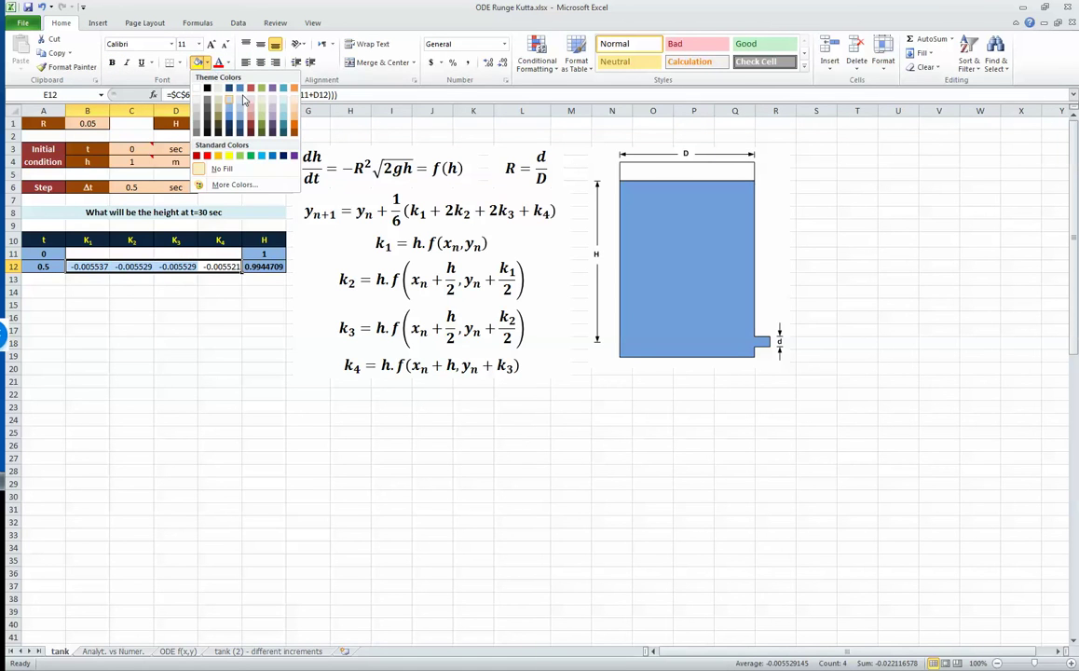
{"action": "key", "text": "Escape"}
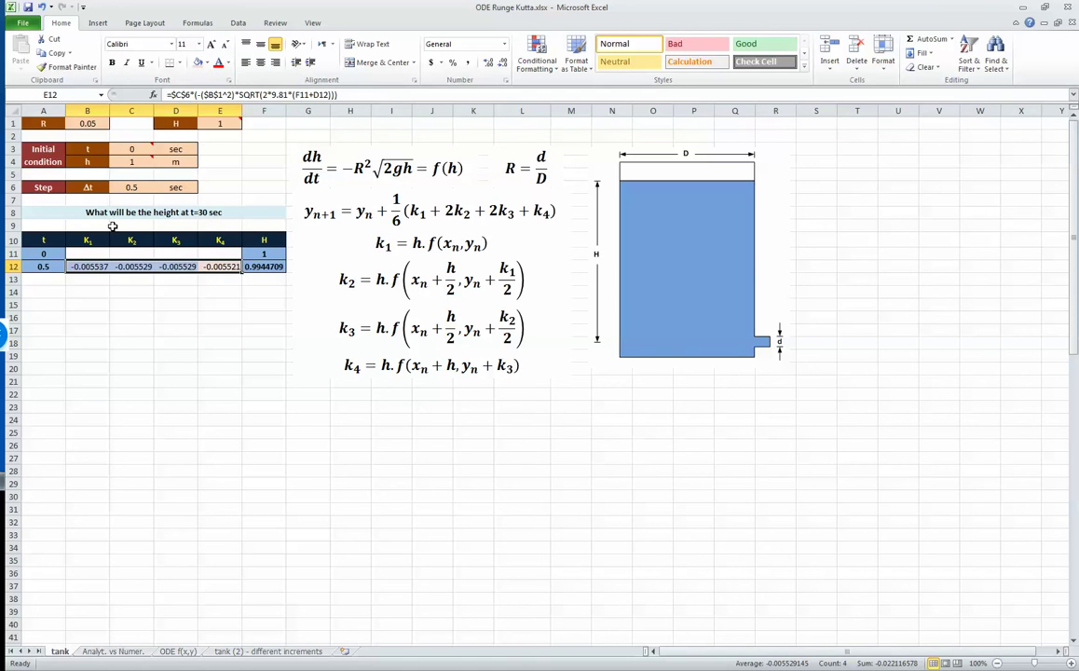
Extend the formulas and formatting of A12:F12 down to row 71, where t reaches 30.
{"action": "key", "text": "ctrl+Left"}
{"action": "key", "text": "ctrl+Right"}
{"action": "key", "text": "ctrl+Left"}
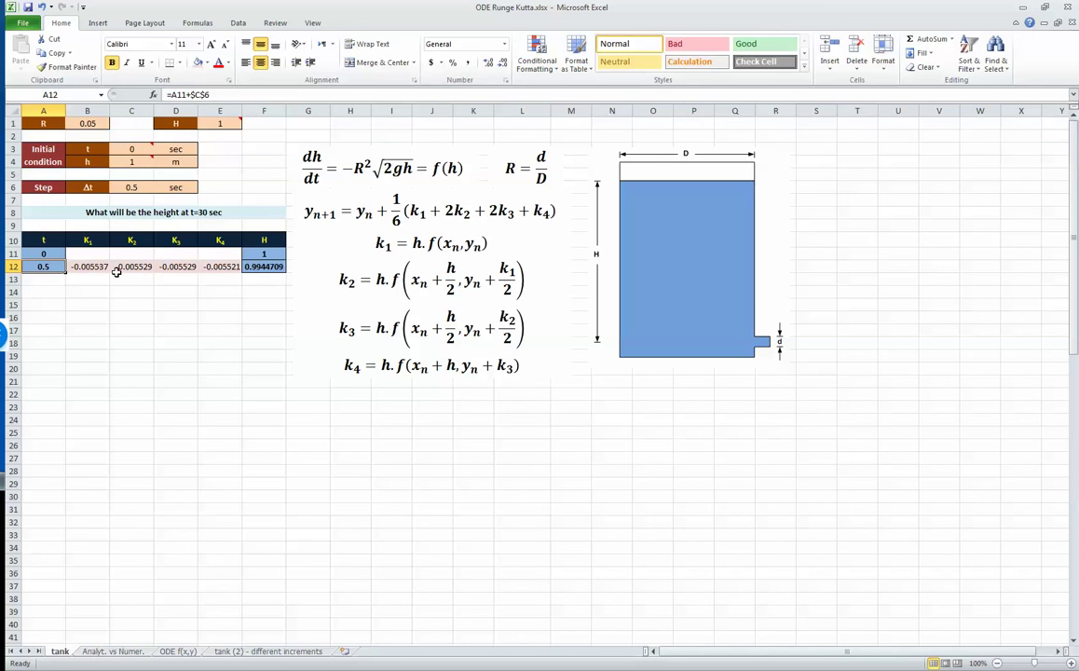
{"action": "key", "text": "ctrl+shift+Right"}
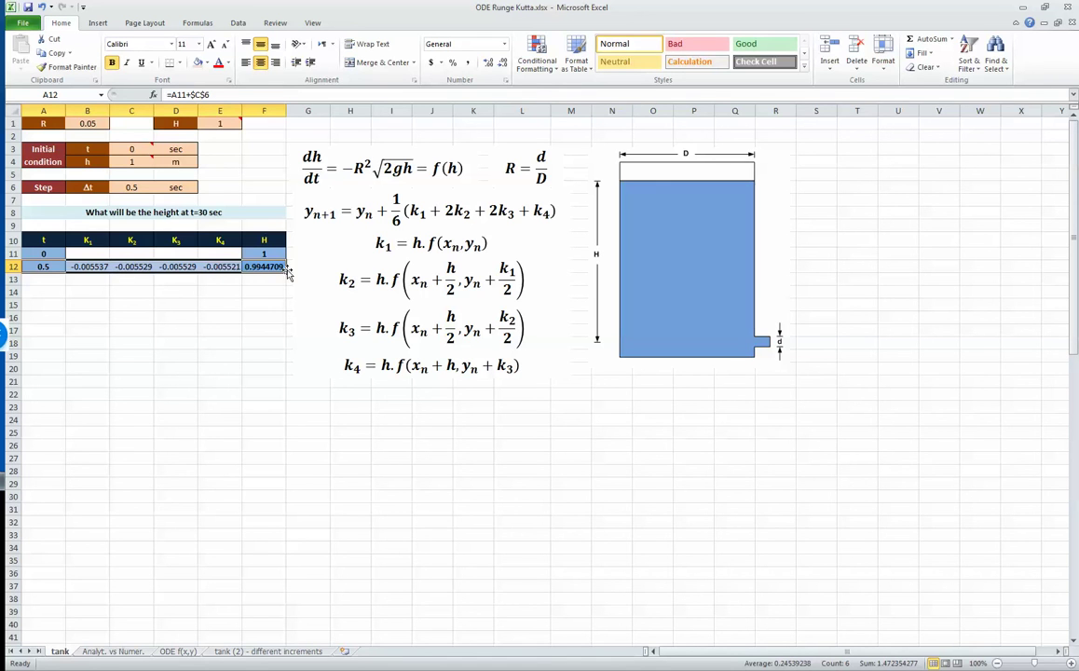
{"action": "left_click_drag", "start_coordinate": [287, 271], "coordinate": [277, 456]}
Copy a blank unformatted cell from column H and paste it over the empty formatted rows A72:F82 to clear their leftover formatting.
{"action": "left_click", "coordinate": [332, 469]}
{"action": "key", "text": "ctrl+c"}
{"action": "key", "text": "ctrl+shift+Left"}
{"action": "key", "text": "ctrl+shift+Down"}
{"action": "key", "text": "Down"}
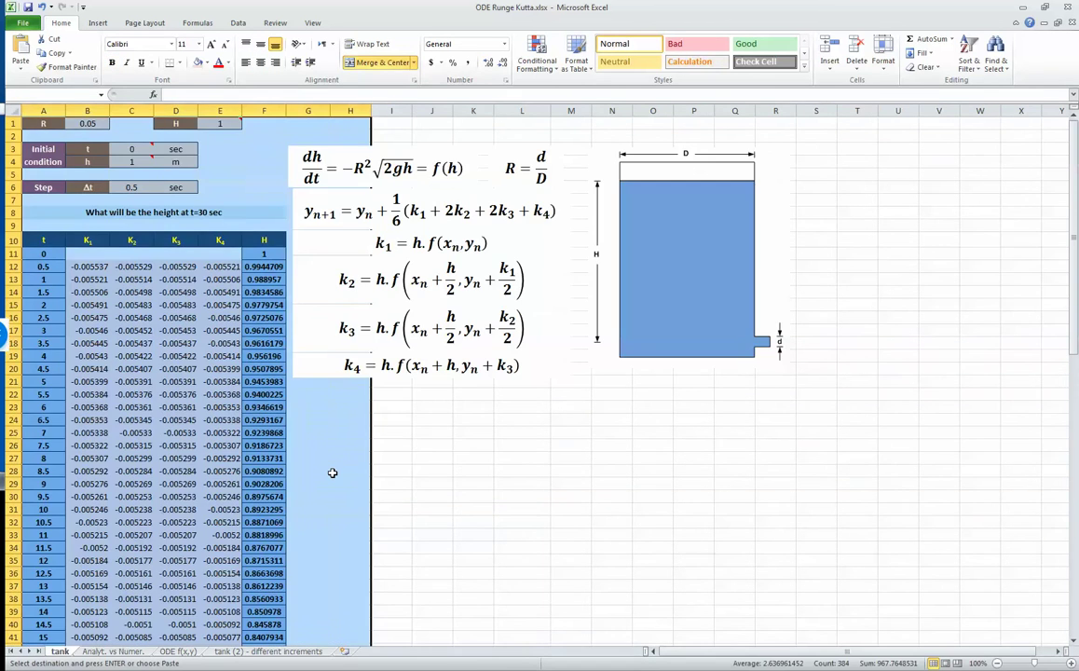
{"action": "key", "text": "Left"}
{"action": "key", "text": "Down"}
{"action": "key", "text": "Down"}
{"action": "key", "text": "Down"}
{"action": "key", "text": "Down"}
{"action": "key", "text": "Down"}
{"action": "key", "text": "Down"}
{"action": "key", "text": "Down"}
{"action": "key", "text": "Down"}
{"action": "key", "text": "Down"}
{"action": "key", "text": "Down"}
{"action": "key", "text": "Down"}
{"action": "key", "text": "Down"}
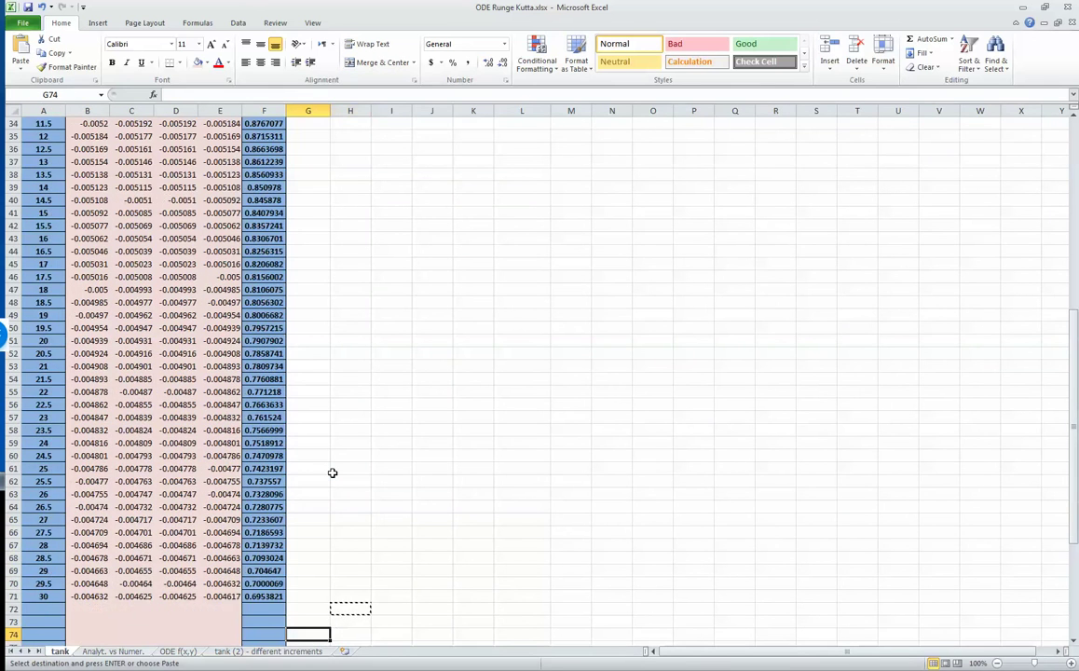
{"action": "key", "text": "Down"}
{"action": "key", "text": "Down"}
{"action": "key", "text": "Down"}
{"action": "key", "text": "Down"}
{"action": "key", "text": "Down"}
{"action": "key", "text": "Left"}
{"action": "key", "text": "Up"}
{"action": "key", "text": "Up"}
{"action": "key", "text": "Up"}
{"action": "key", "text": "Up"}
{"action": "key", "text": "Up"}
{"action": "key", "text": "Up"}
{"action": "key", "text": "Up"}
{"action": "key", "text": "Up"}
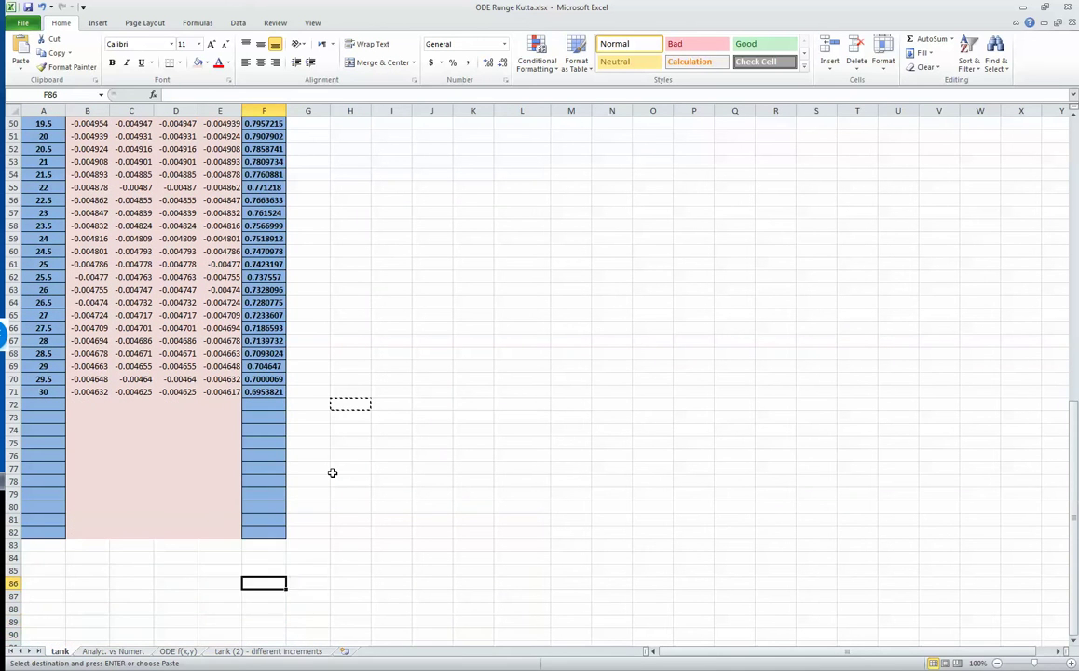
{"action": "key", "text": "shift+Left"}
{"action": "key", "text": "shift+Left"}
{"action": "key", "text": "shift+Left"}
{"action": "key", "text": "shift+Left"}
{"action": "key", "text": "shift+Left"}
{"action": "key", "text": "shift+Up"}
{"action": "key", "text": "shift+Up"}
{"action": "key", "text": "shift+Up"}
{"action": "key", "text": "shift+Up"}
{"action": "key", "text": "shift+Up"}
{"action": "key", "text": "shift+Up"}
{"action": "key", "text": "shift+Up"}
{"action": "key", "text": "shift+Up"}
{"action": "key", "text": "shift+Up"}
{"action": "key", "text": "shift+Up"}
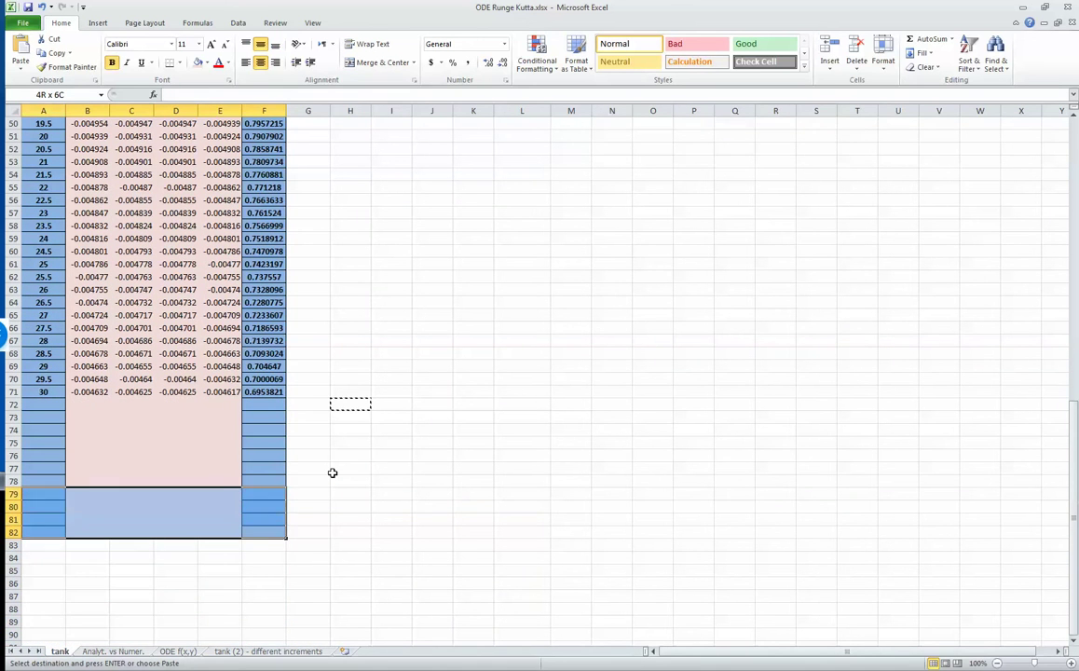
{"action": "key", "text": "ctrl+v"}
{"action": "key", "text": "Escape"}
Examine the height at t = 30 in row 71 together with the time step in C6 and the question in A8.
{"action": "key", "text": "Up"}
{"action": "key", "text": "Up"}
{"action": "key", "text": "Up"}
{"action": "key", "text": "ctrl+Up"}
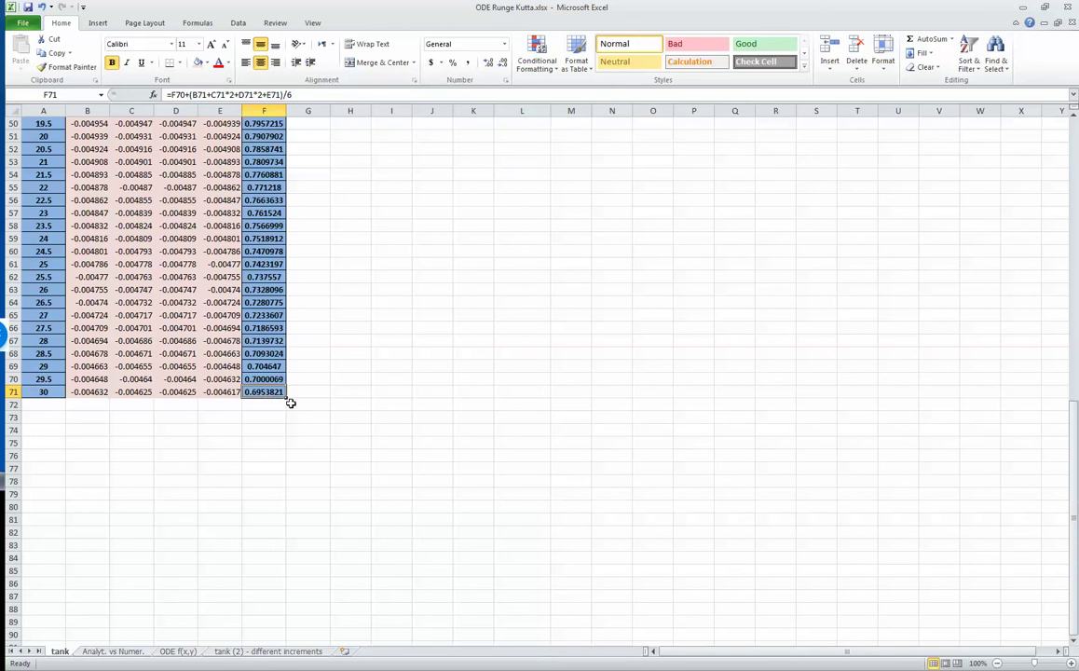
{"action": "scroll", "coordinate": [291, 403], "scroll_direction": "up", "scroll_amount": 16}
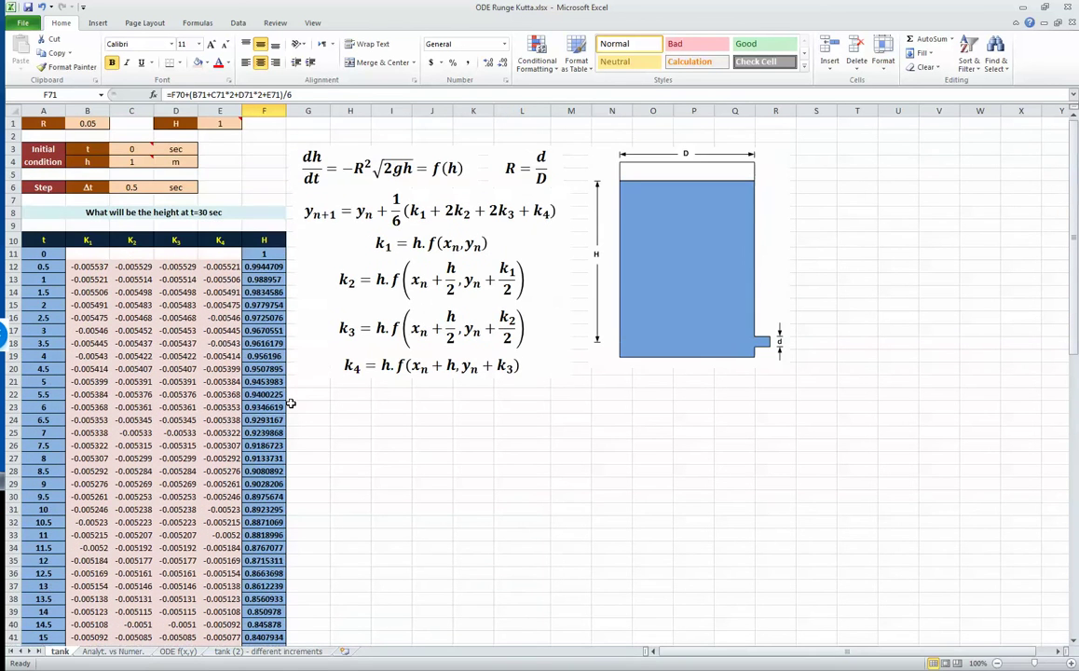
{"action": "left_click", "coordinate": [135, 186]}
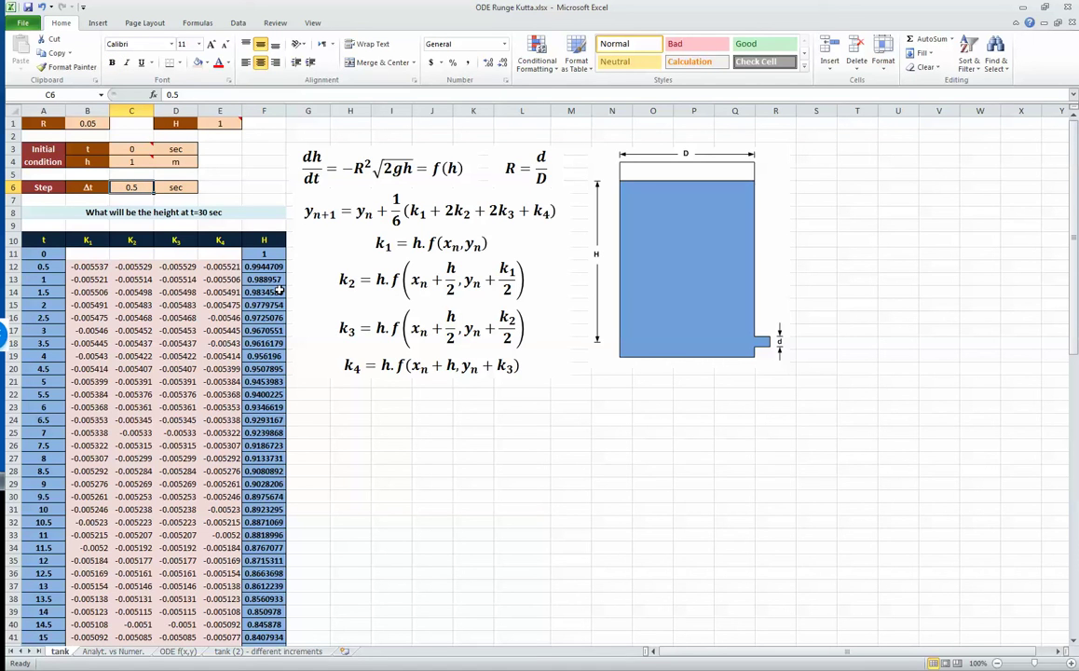
{"action": "key", "text": "Down"}
{"action": "key", "text": "Down"}
{"action": "key", "text": "Down"}
{"action": "key", "text": "Down"}
{"action": "key", "text": "Left"}
{"action": "key", "text": "Left"}
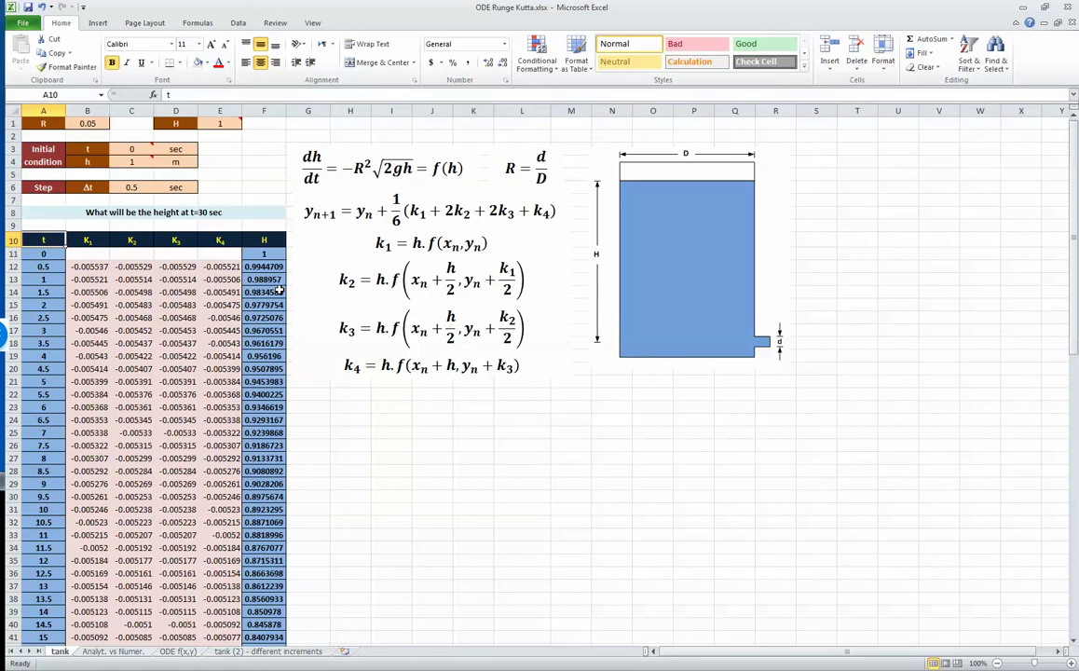
{"action": "key", "text": "Up"}
{"action": "key", "text": "Up"}
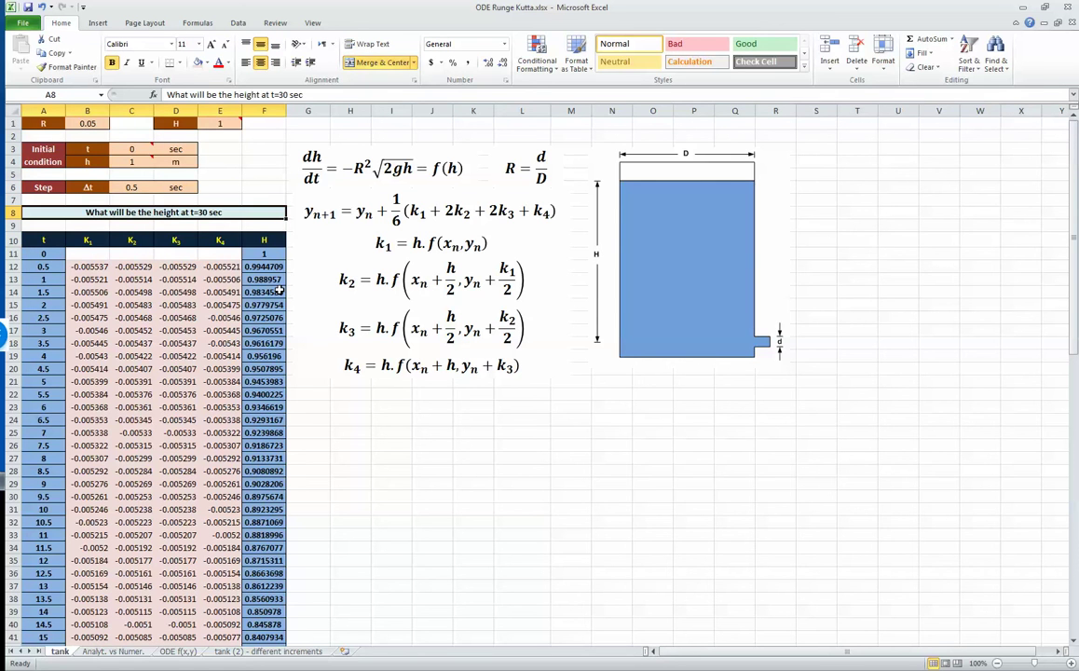
{"action": "key", "text": "ctrl+Down"}
{"action": "key", "text": "ctrl+Down"}
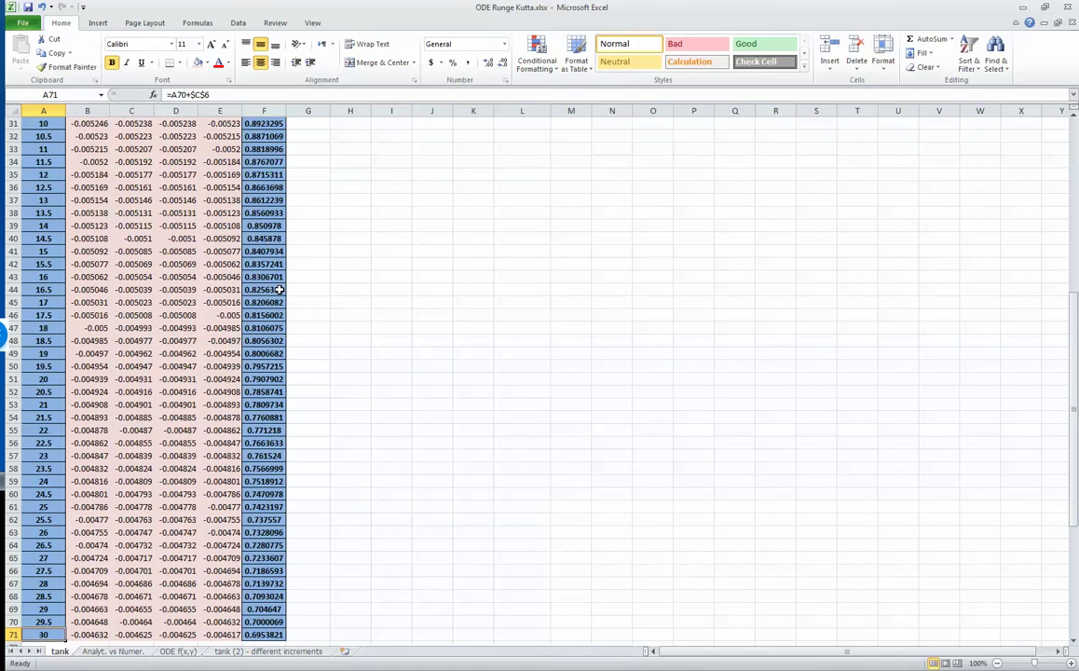
{"action": "key", "text": "ctrl+shift+Right"}
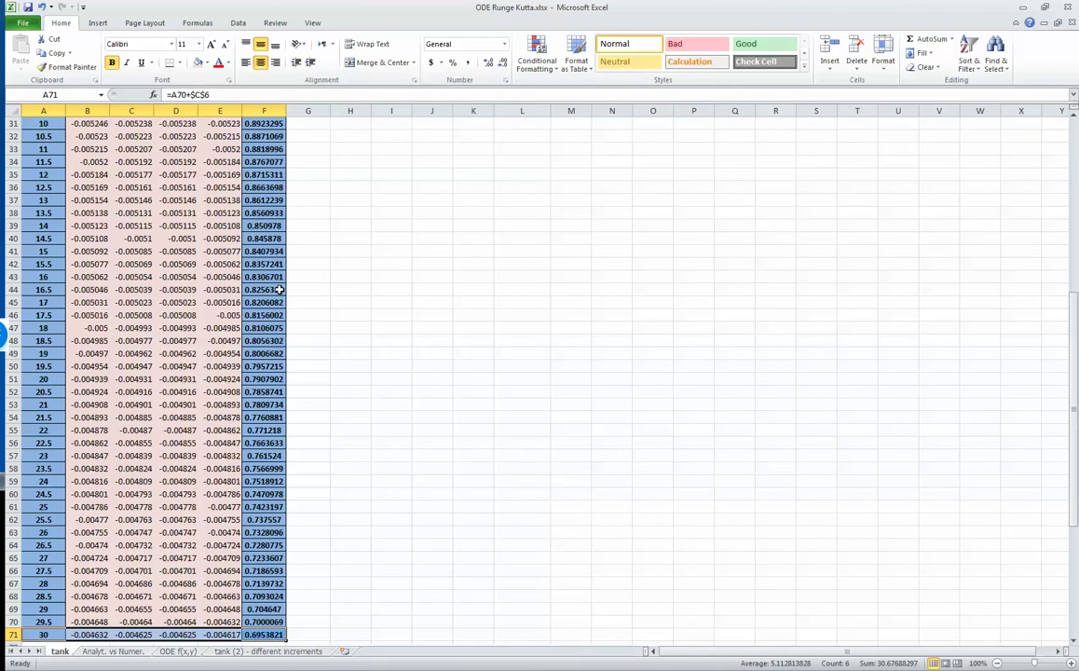
{"action": "scroll", "coordinate": [287, 392], "scroll_direction": "down", "scroll_amount": 9}
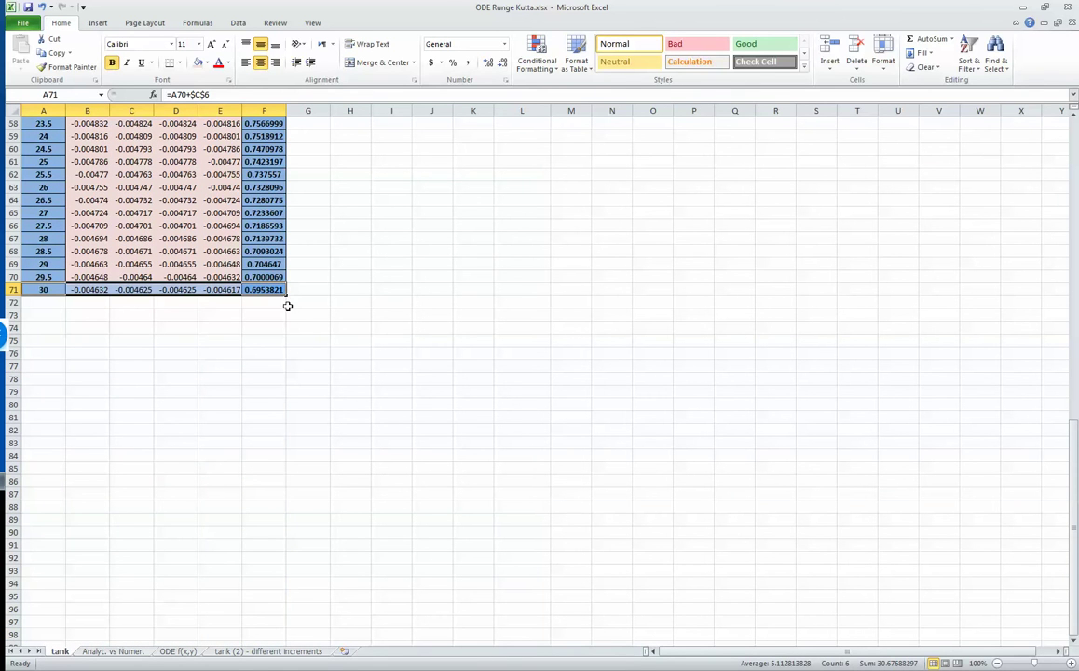
Extend the formulas of A71:F71 down to row 131, where t reaches 60.
{"action": "left_click", "coordinate": [287, 298]}
{"action": "left_click_drag", "start_coordinate": [265, 290], "coordinate": [9, 289]}
{"action": "left_click_drag", "start_coordinate": [287, 295], "coordinate": [272, 213]}
{"action": "scroll", "coordinate": [273, 213], "scroll_direction": "up", "scroll_amount": 7}
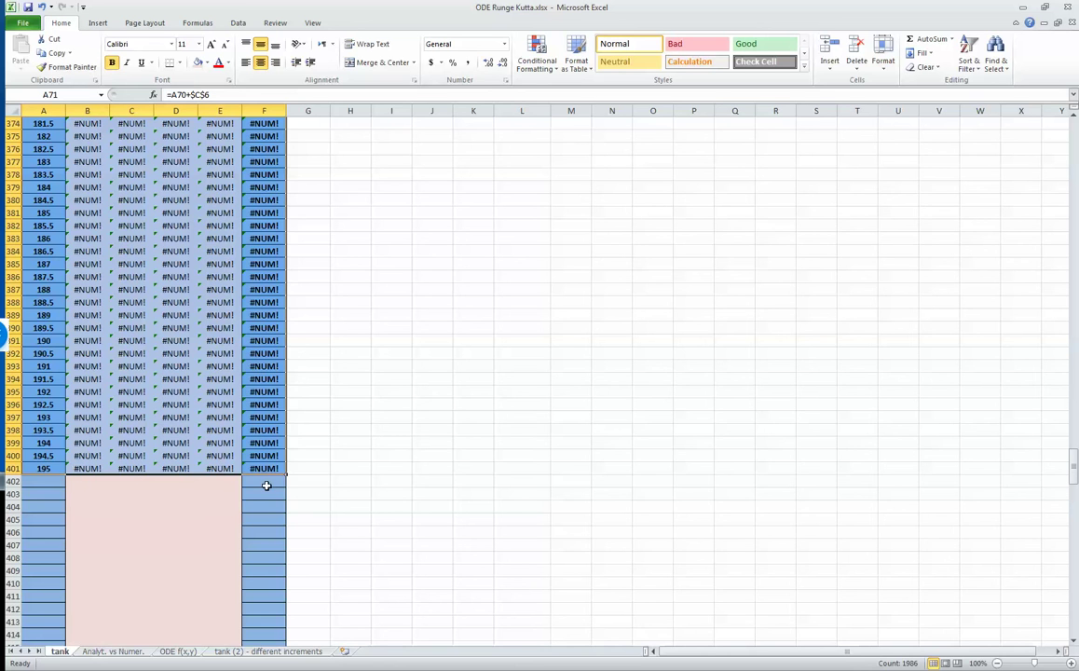
{"action": "left_click_drag", "start_coordinate": [287, 474], "coordinate": [261, 150]}
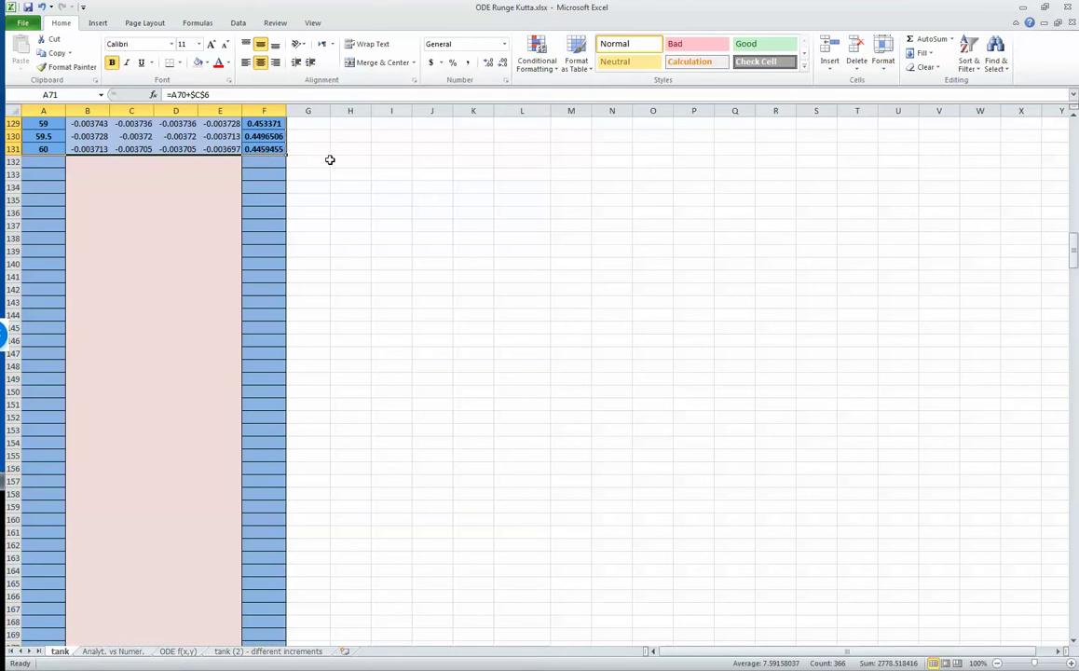
{"action": "left_click", "coordinate": [318, 152]}
{"action": "key", "text": "Home"}
{"action": "key", "text": "Right"}
{"action": "key", "text": "Right"}
{"action": "key", "text": "Right"}
{"action": "key", "text": "Right"}
{"action": "key", "text": "Right"}
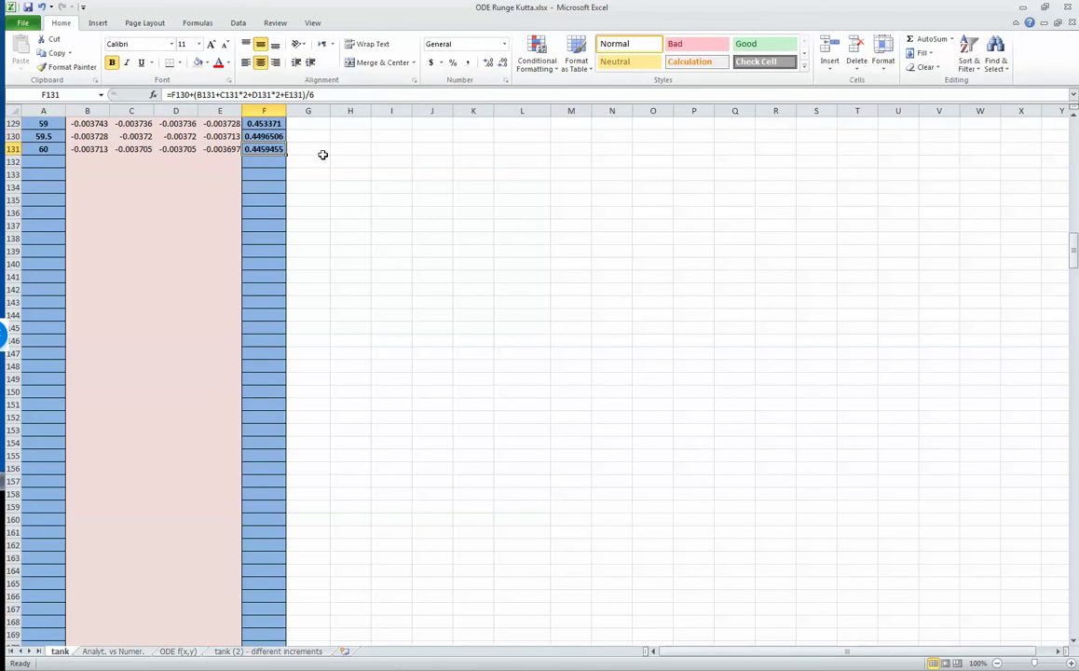
Set the time step Δt in C6 to 1 sec.
{"action": "key", "text": "ctrl+Up"}
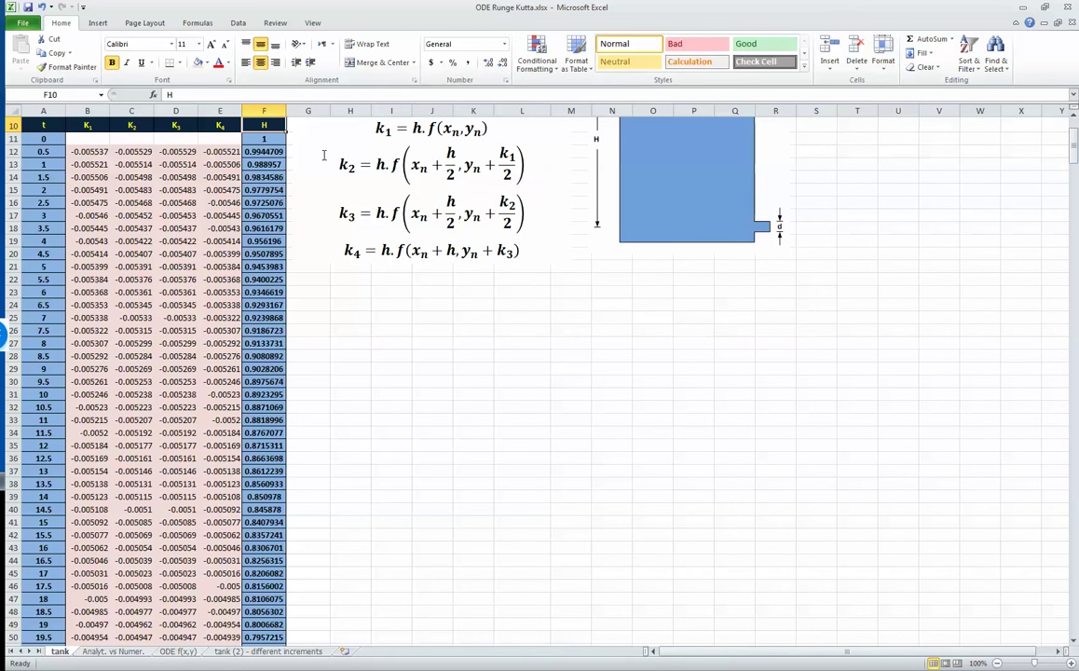
{"action": "key", "text": "Up"}
{"action": "key", "text": "Up"}
{"action": "key", "text": "Up"}
{"action": "key", "text": "Up"}
{"action": "key", "text": "Up"}
{"action": "key", "text": "Up"}
{"action": "key", "text": "Up"}
{"action": "key", "text": "Up"}
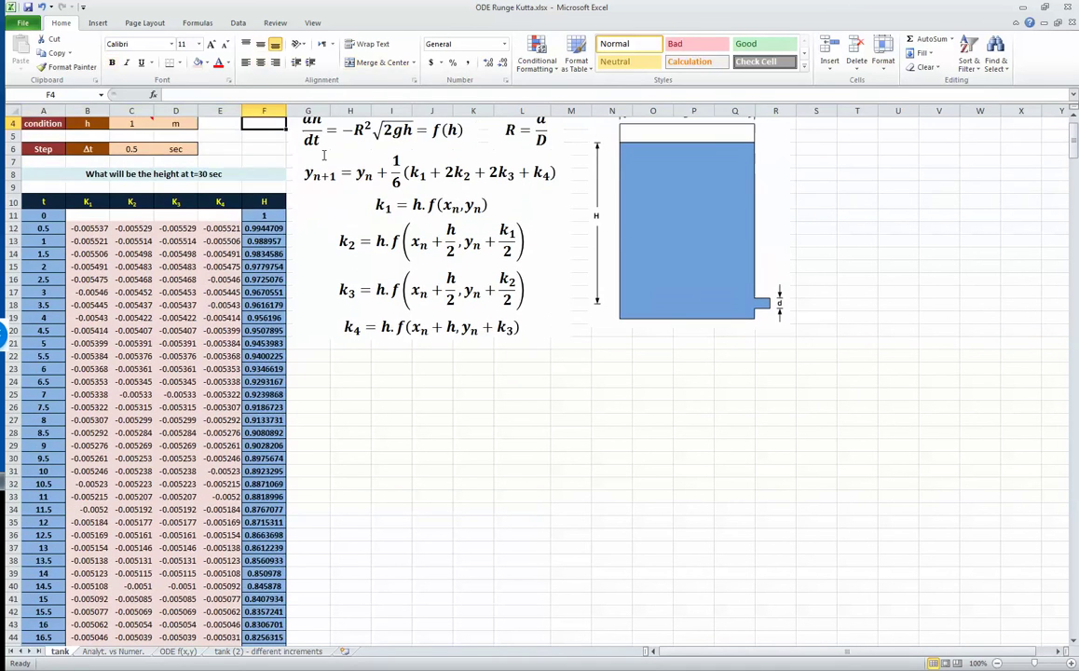
{"action": "key", "text": "Left"}
{"action": "key", "text": "Left"}
{"action": "key", "text": "Down"}
{"action": "key", "text": "Down"}
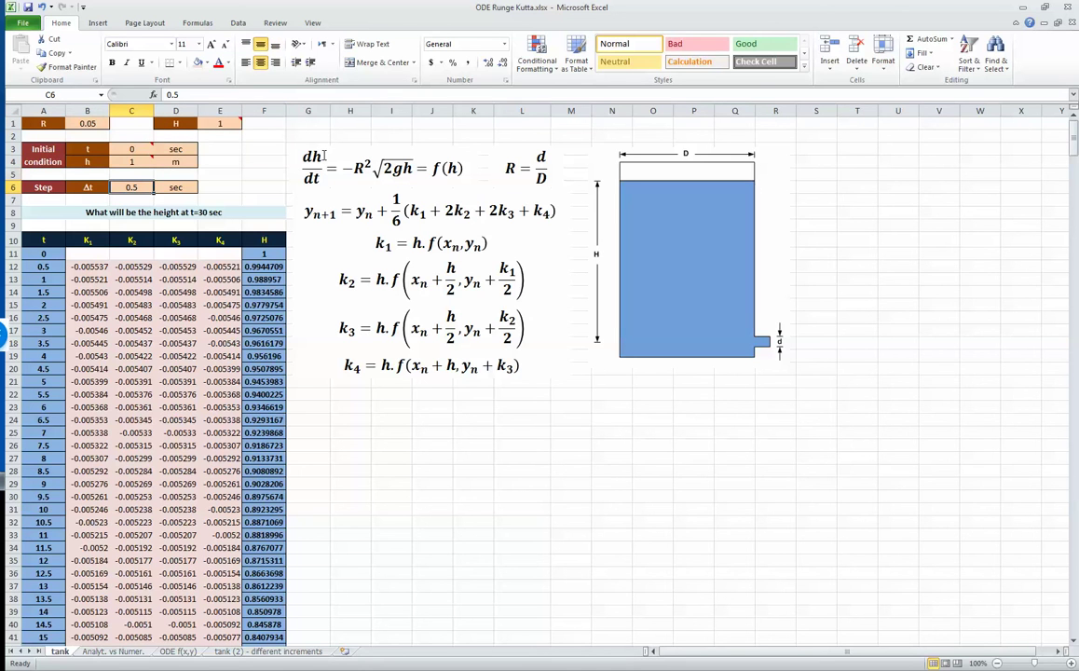
{"action": "type", "text": "1"}
{"action": "key", "text": "Return"}
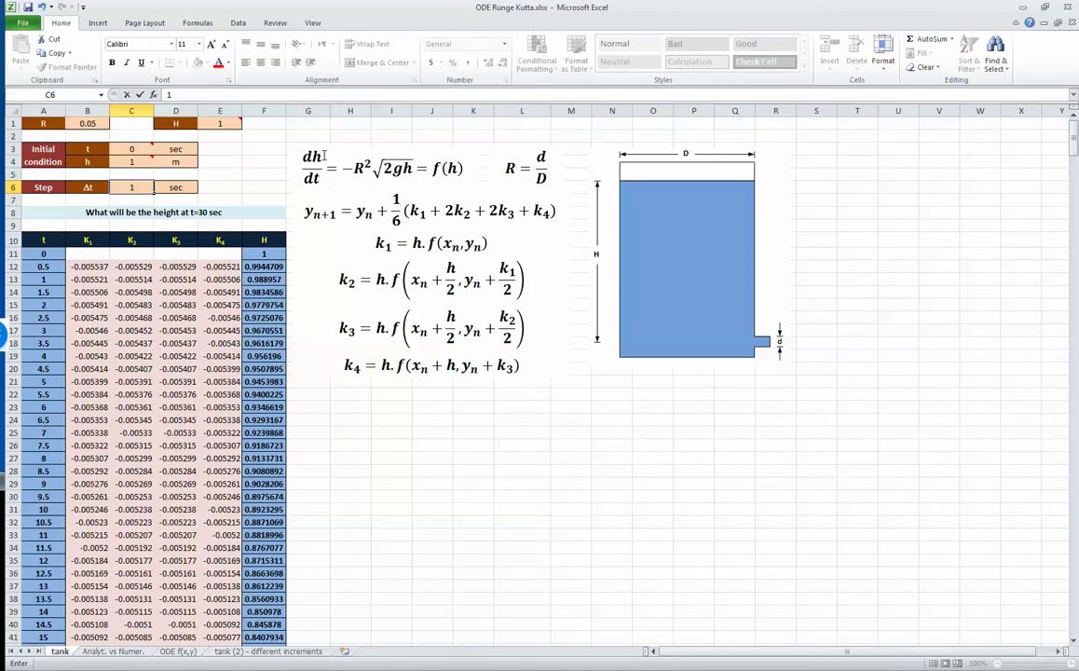
Review the recalculated times and heights from the first computed row down to row 131 and back up the H column.
{"action": "key", "text": "Down"}
{"action": "key", "text": "Down"}
{"action": "key", "text": "Down"}
{"action": "key", "text": "Down"}
{"action": "key", "text": "Down"}
{"action": "key", "text": "Right"}
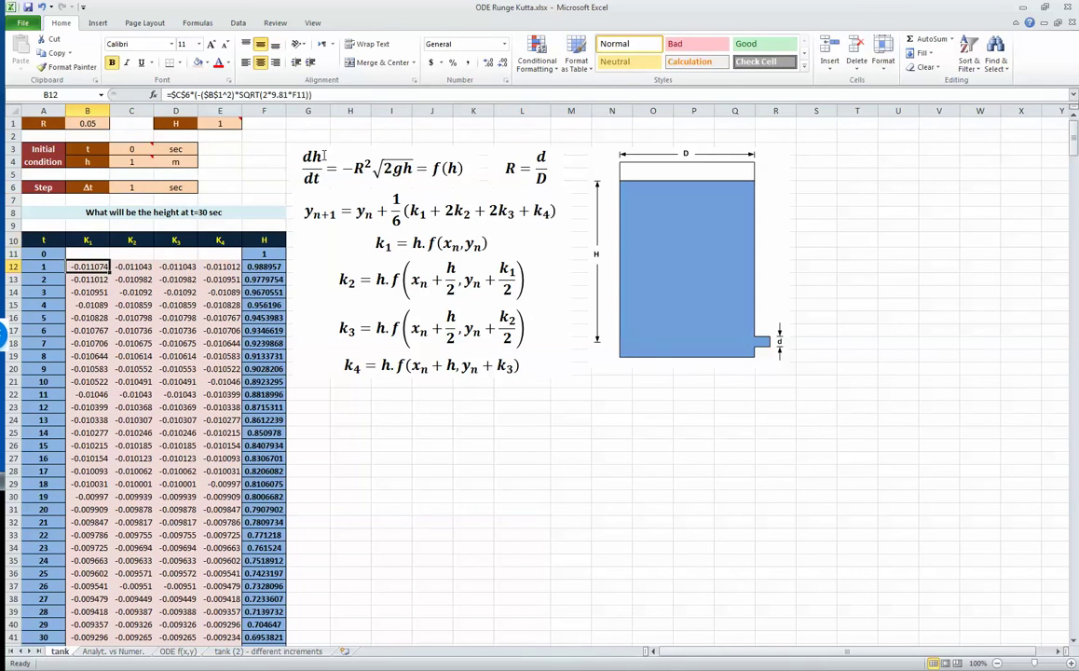
{"action": "key", "text": "ctrl+Down"}
{"action": "key", "text": "Right"}
{"action": "key", "text": "Right"}
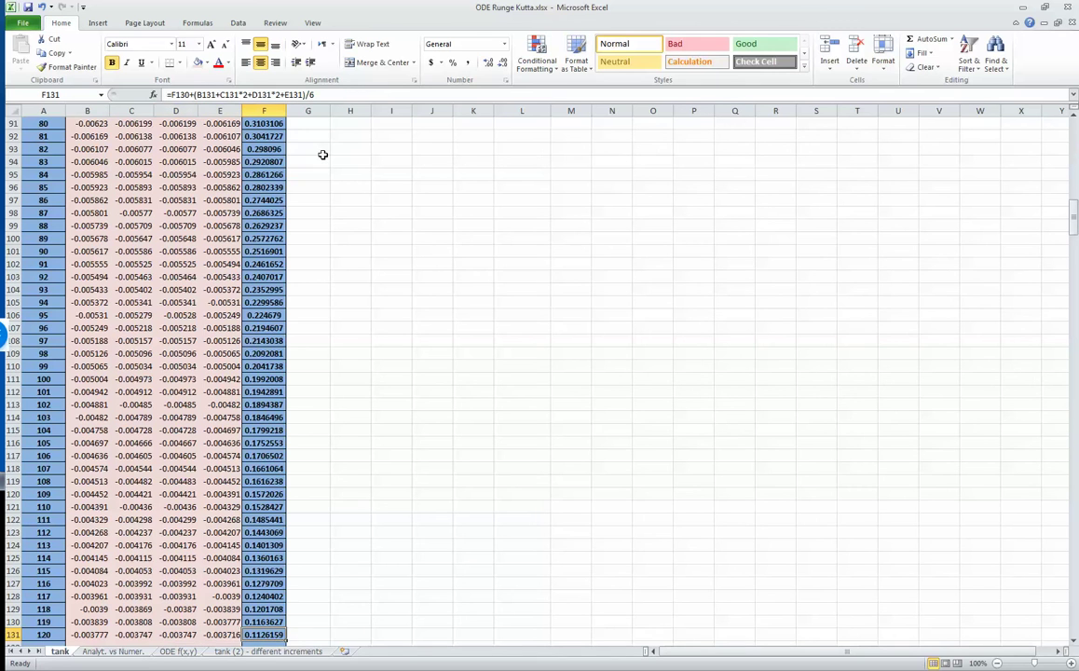
{"action": "key", "text": "Up"}
{"action": "key", "text": "Up"}
{"action": "key", "text": "Up"}
{"action": "key", "text": "Up"}
{"action": "key", "text": "Up"}
{"action": "key", "text": "Up"}
{"action": "key", "text": "Up"}
{"action": "key", "text": "Up"}
{"action": "key", "text": "Up"}
{"action": "key", "text": "Up"}
{"action": "key", "text": "Up"}
{"action": "key", "text": "Up"}
{"action": "key", "text": "Up"}
{"action": "key", "text": "Up"}
{"action": "key", "text": "Up"}
{"action": "key", "text": "Up"}
{"action": "key", "text": "Up"}
{"action": "key", "text": "Up"}
{"action": "key", "text": "Up"}
{"action": "key", "text": "Up"}
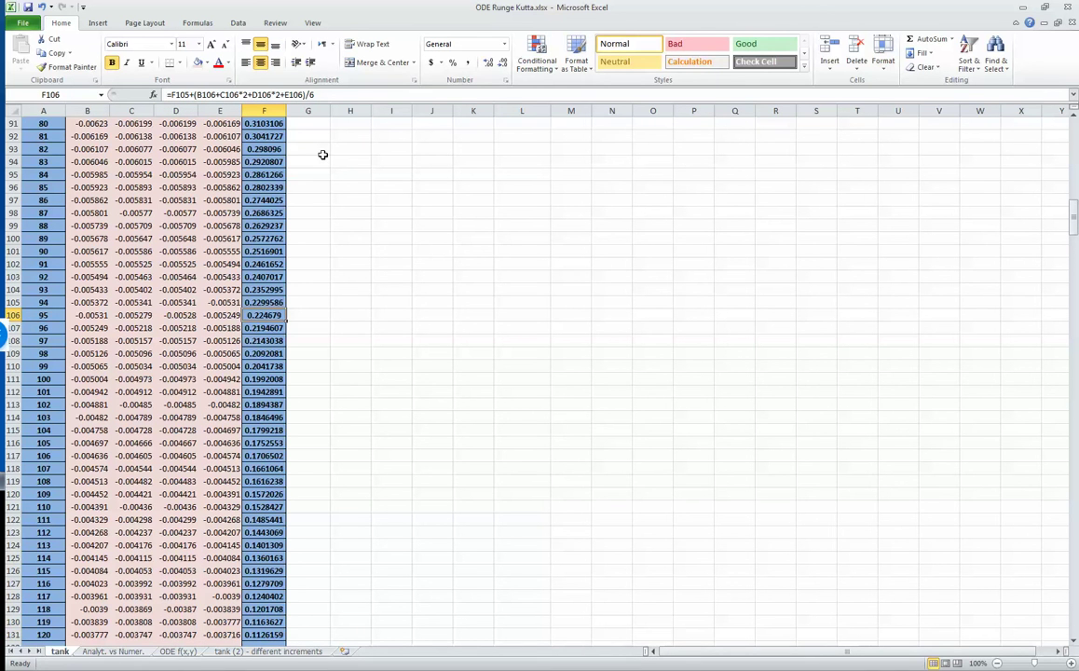
Set the time step Δt in C6 to 0.025 sec.
{"action": "key", "text": "ctrl+Up"}
{"action": "key", "text": "ctrl+Up"}
{"action": "key", "text": "ctrl+Up"}
{"action": "key", "text": "Left"}
{"action": "key", "text": "Left"}
{"action": "key", "text": "Left"}
{"action": "key", "text": "Left"}
{"action": "key", "text": "Down"}
{"action": "key", "text": "Down"}
{"action": "key", "text": "Down"}
{"action": "key", "text": "Down"}
{"action": "key", "text": "Down"}
{"action": "key", "text": "Right"}
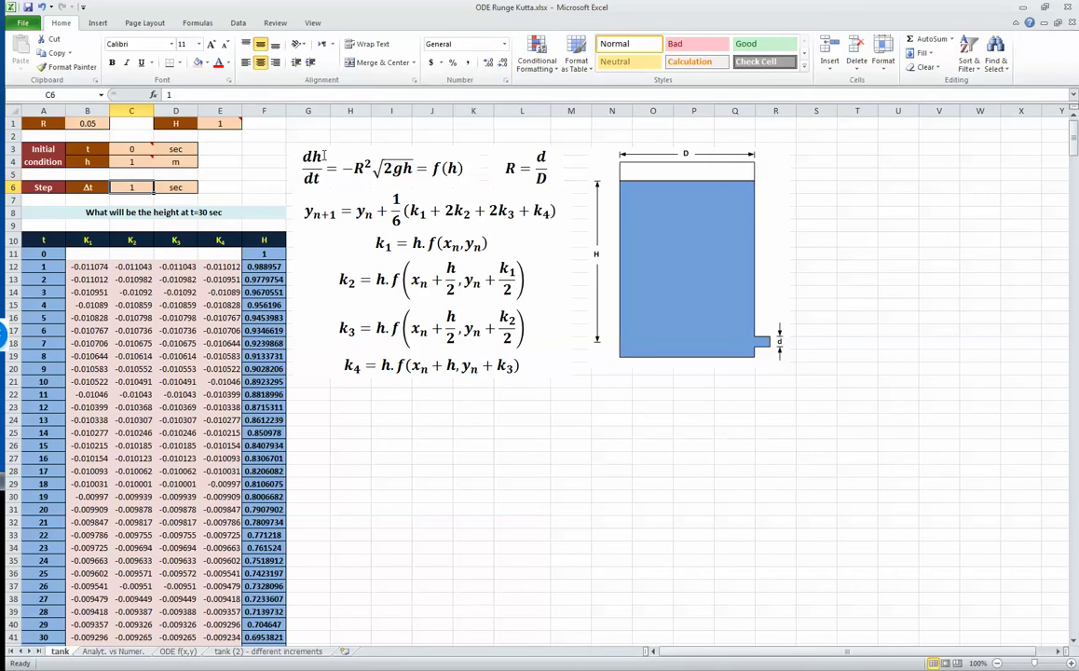
{"action": "type", "text": ".02"}
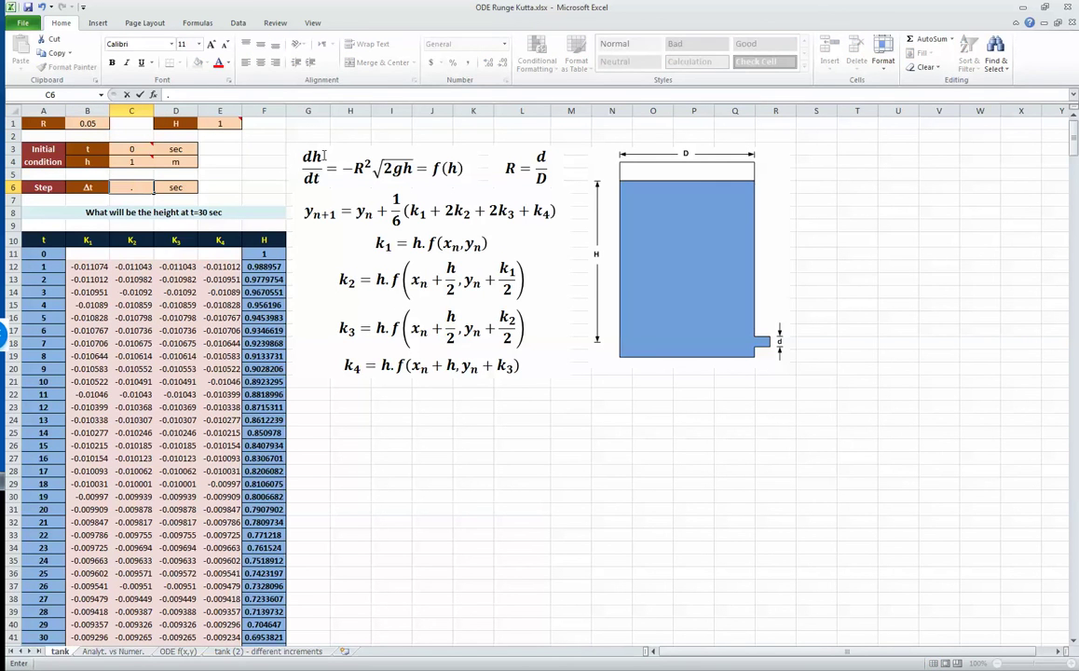
{"action": "key", "text": "Return"}
{"action": "key", "text": "Down"}
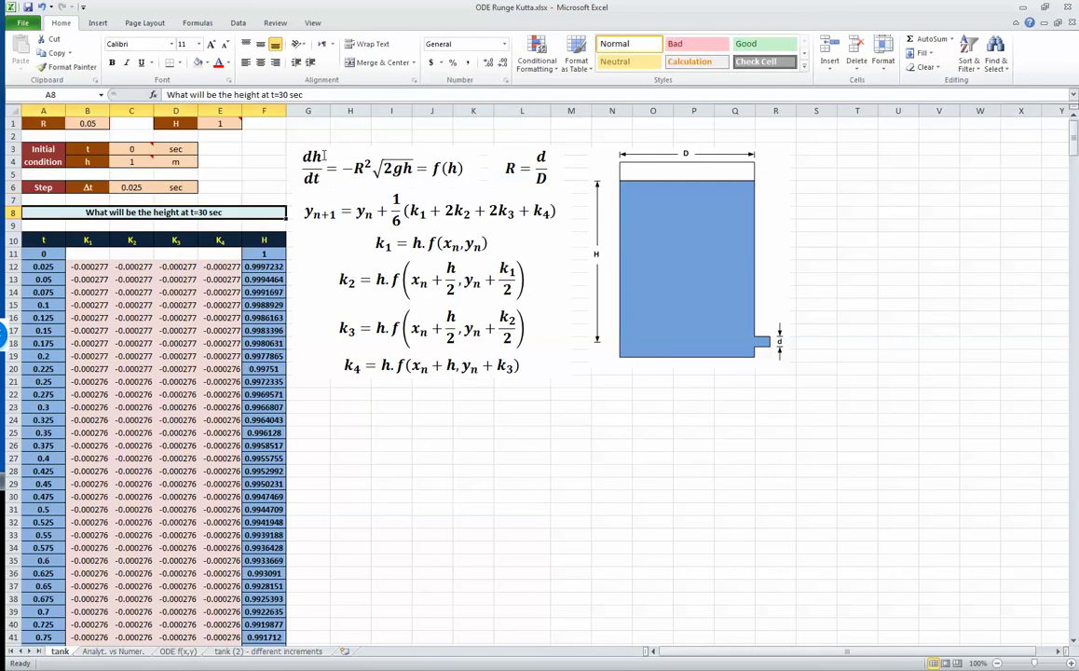
Check the time and height in the last computed row 131, and return to the input cells at the top.
{"action": "key", "text": "ctrl+Down"}
{"action": "key", "text": "Right"}
{"action": "key", "text": "Right"}
{"action": "key", "text": "Right"}
{"action": "key", "text": "Right"}
{"action": "key", "text": "Right"}
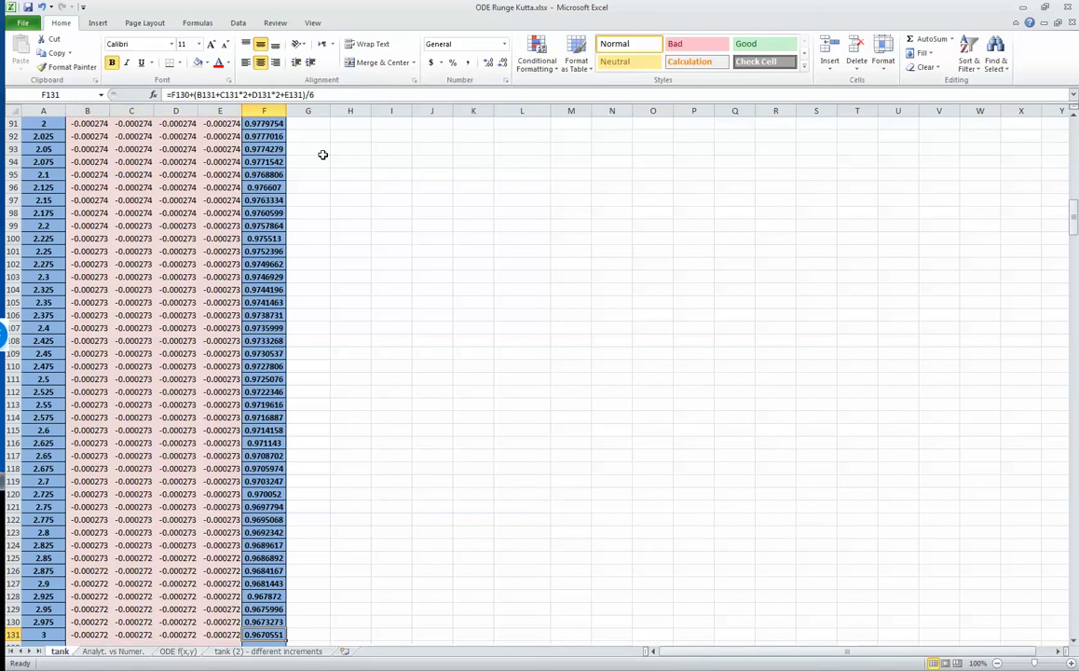
{"action": "key", "text": "ctrl+Up"}
{"action": "key", "text": "ctrl+Up"}
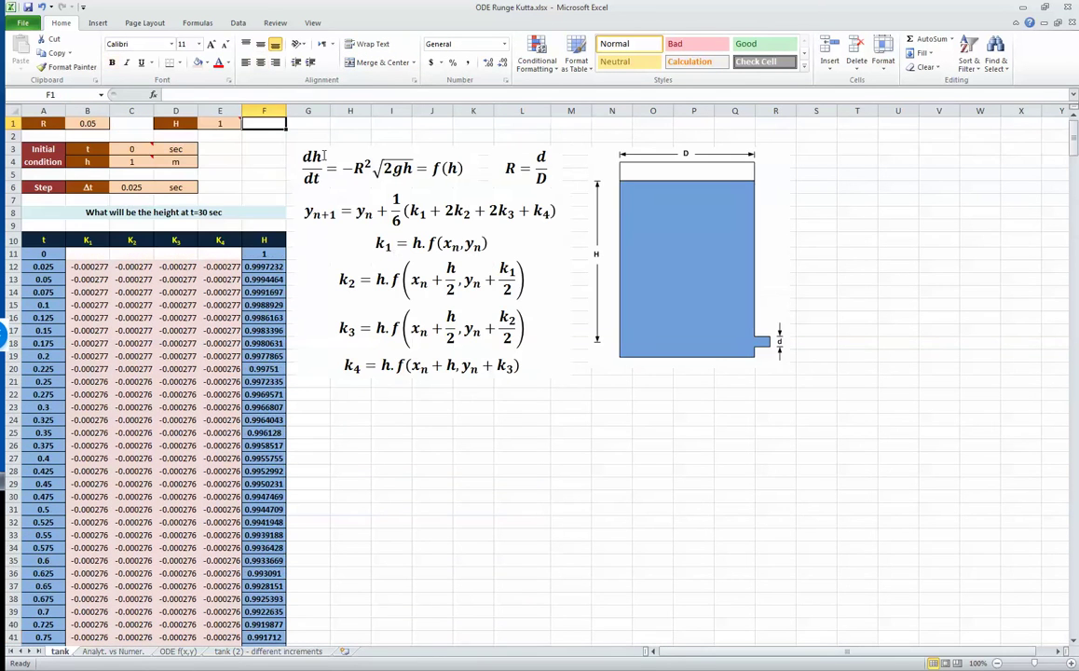
{"action": "key", "text": "Left"}
{"action": "key", "text": "Left"}
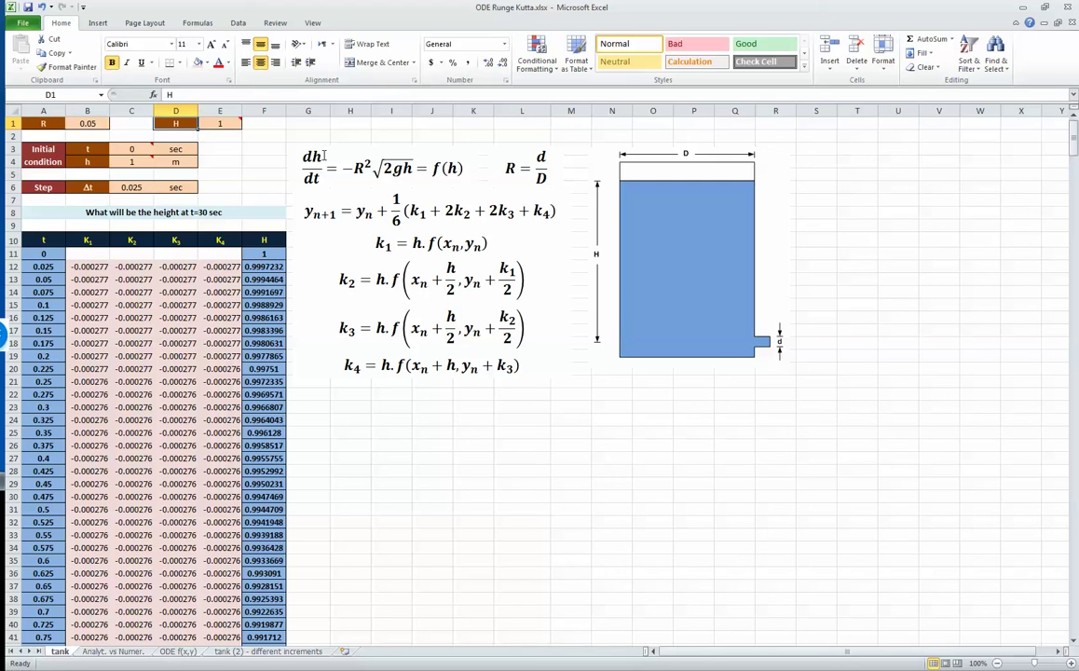
{"action": "left_click", "coordinate": [217, 186]}
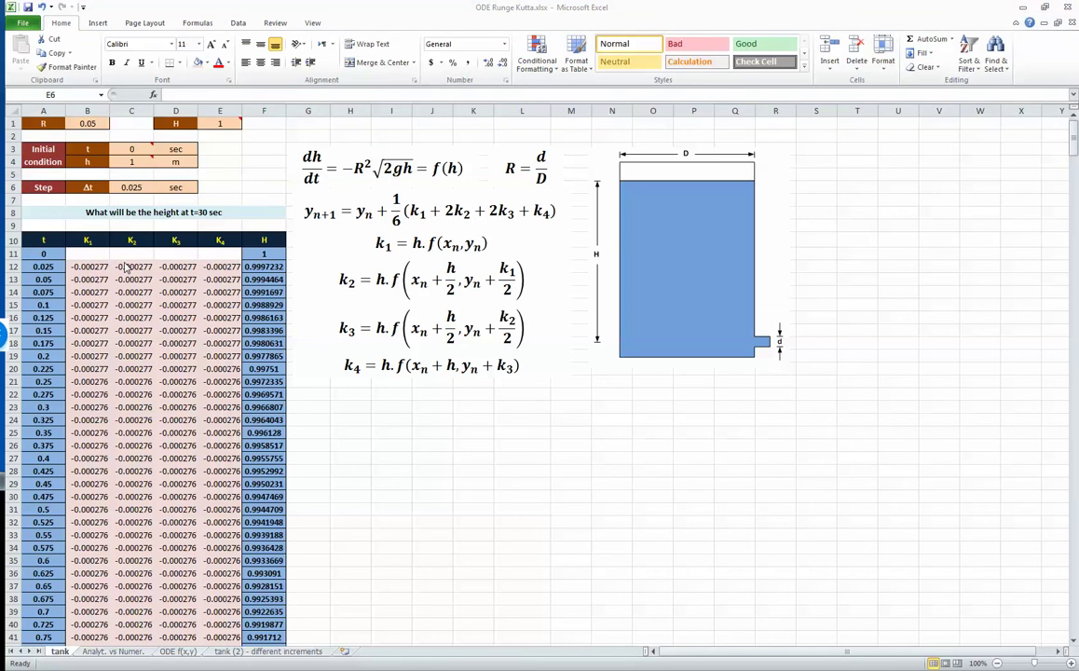
Switch to MATLAB and examine the tank function in tank.m, including its name and the dh(1) equation.
{"action": "key", "text": "alt+Tab"}
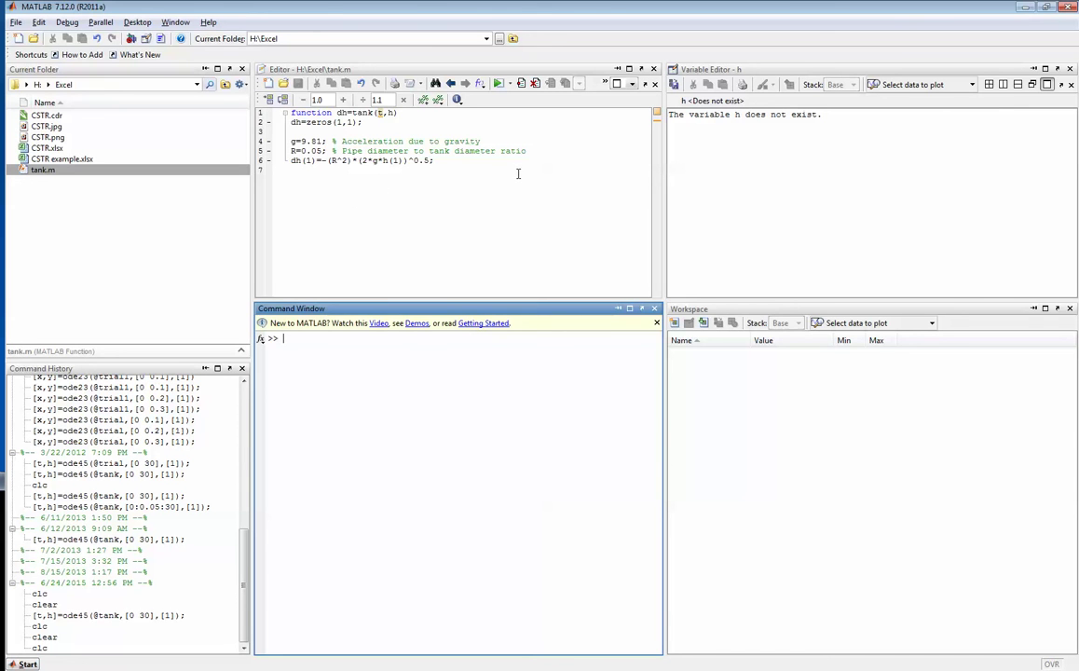
{"action": "left_click", "coordinate": [365, 201]}
{"action": "key", "text": "ctrl+a"}
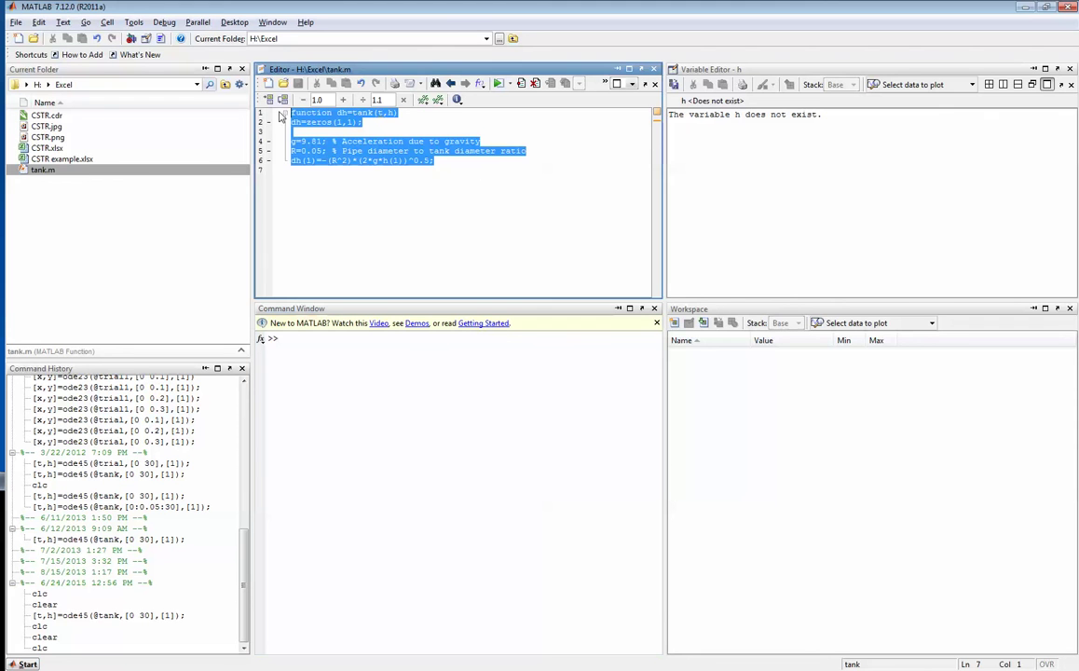
{"action": "left_click", "coordinate": [365, 201]}
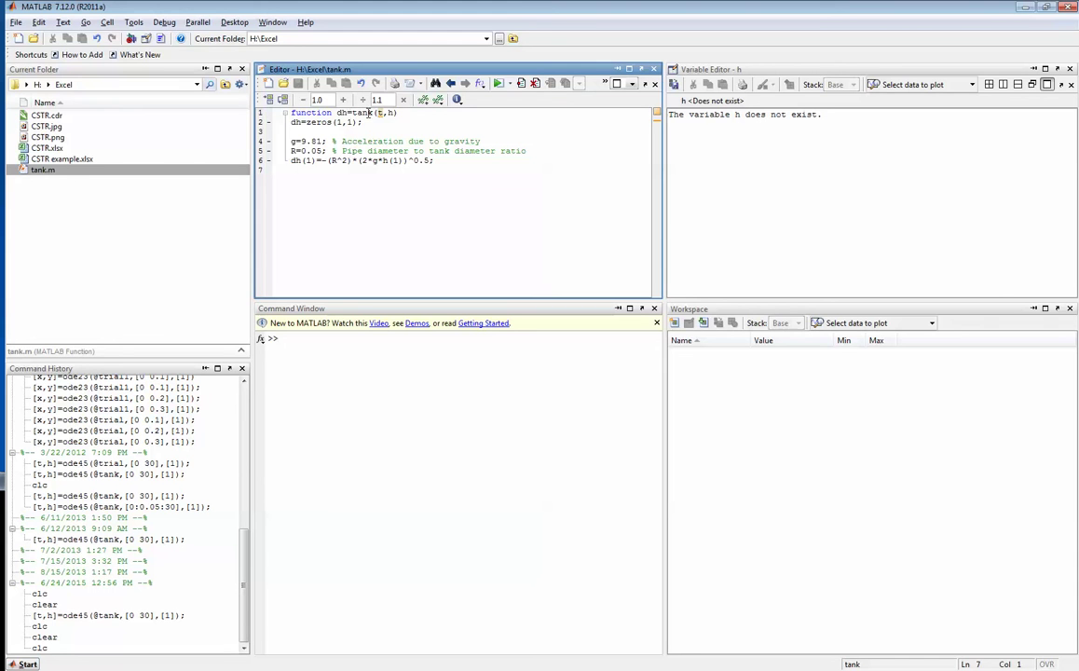
{"action": "double_click", "coordinate": [360, 112]}
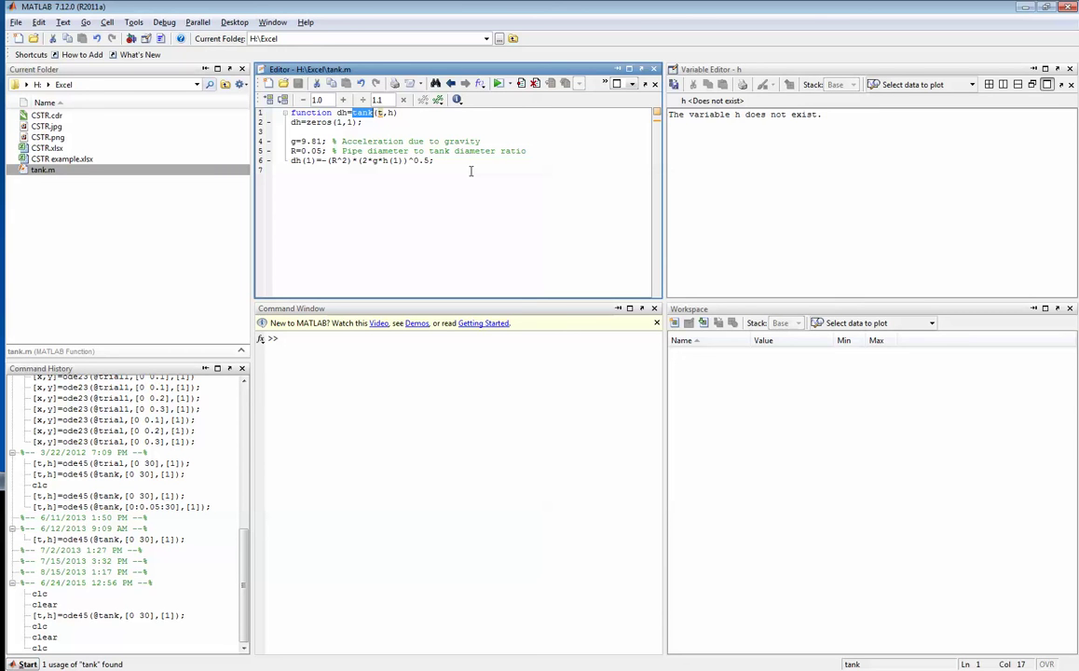
{"action": "left_click", "coordinate": [459, 362]}
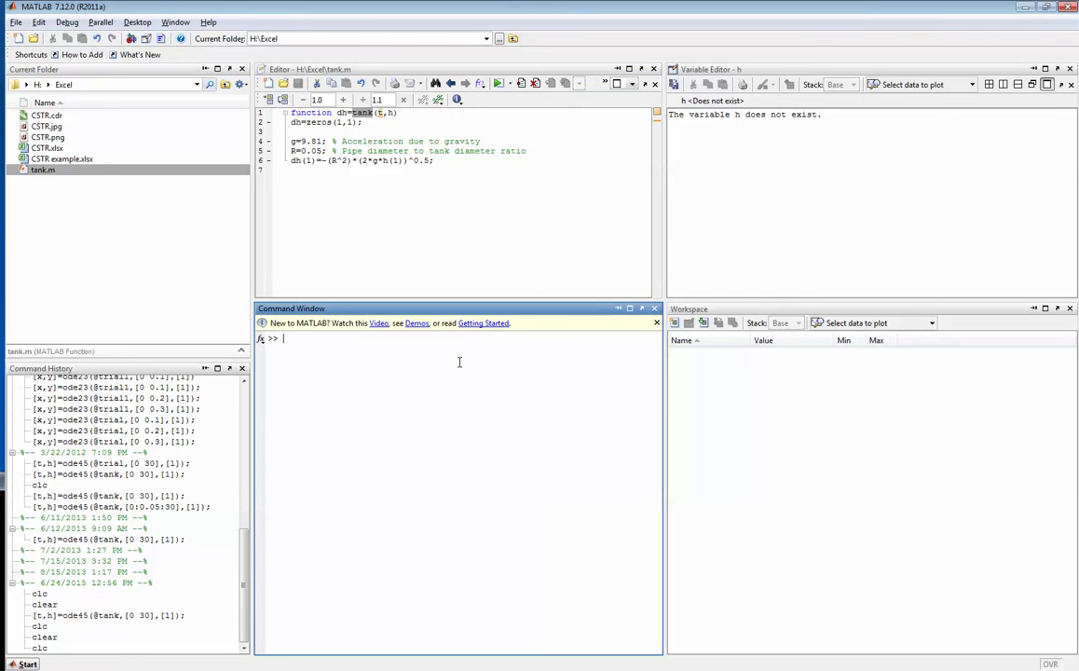
{"action": "left_click", "coordinate": [429, 279]}
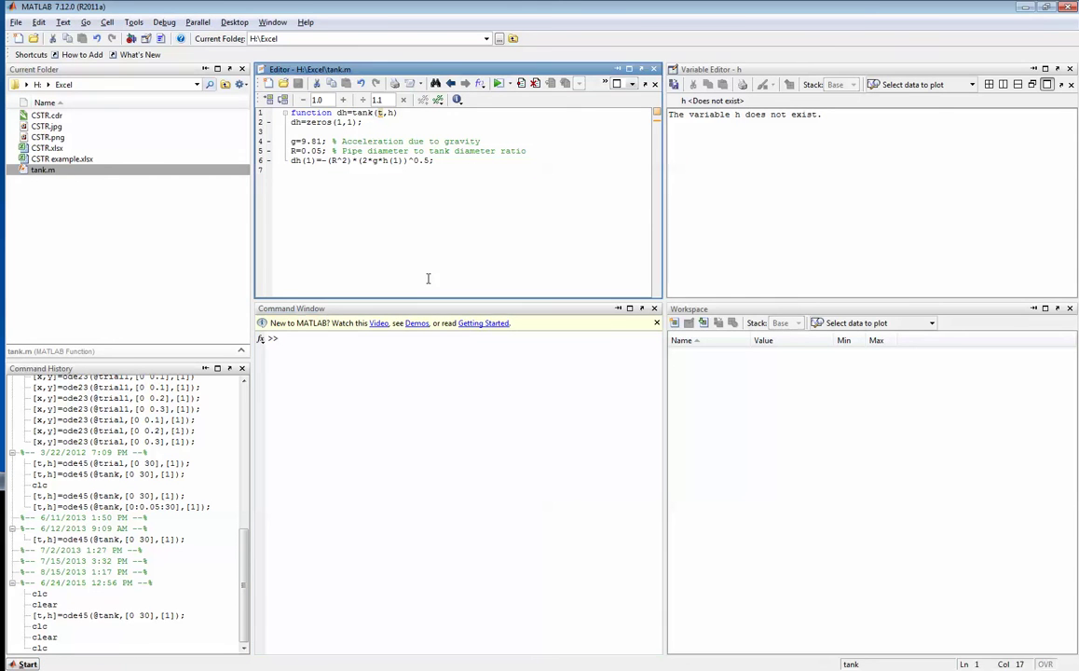
{"action": "left_click", "coordinate": [434, 379]}
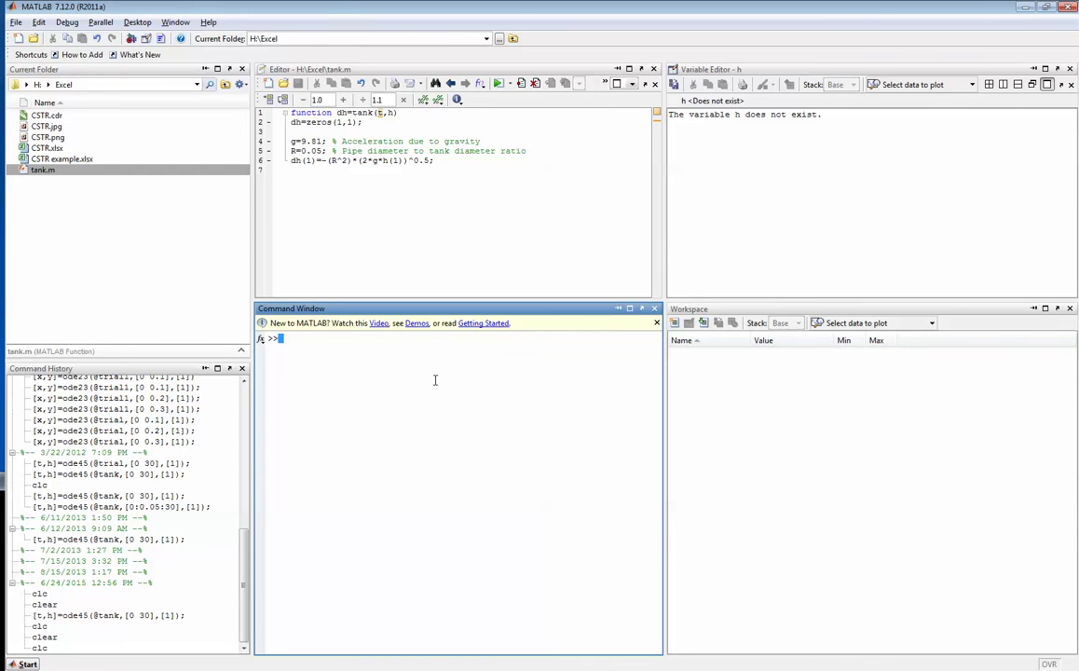
{"action": "type", "text": "[t,h]=ode45(@tank,[0 30],[1]);"}
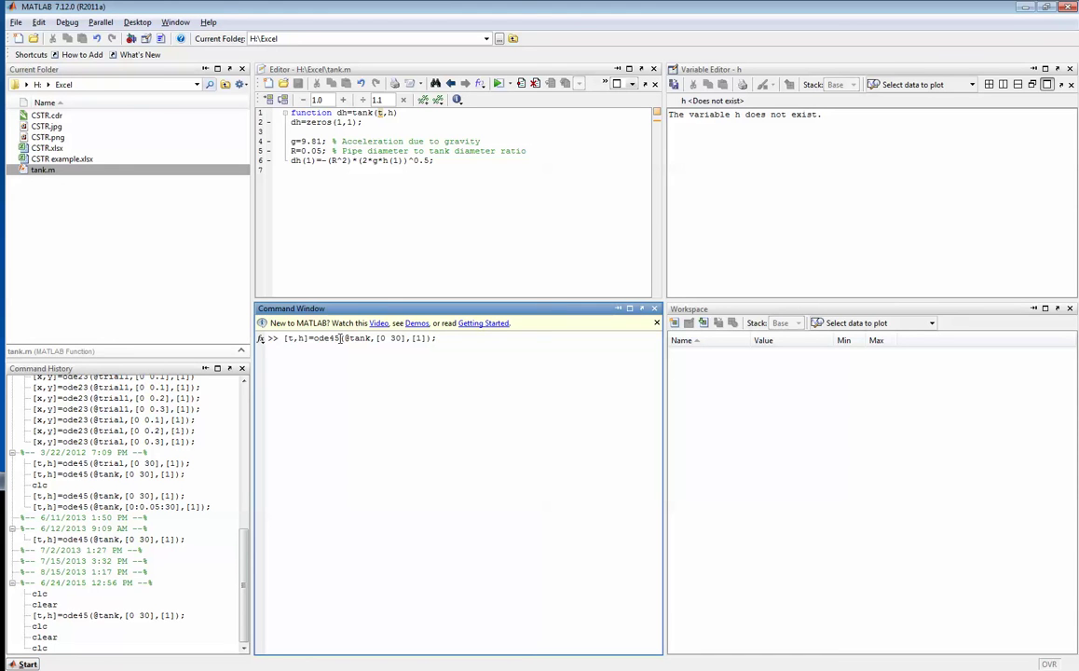
{"action": "left_click_drag", "start_coordinate": [343, 339], "coordinate": [374, 340]}
{"action": "left_click", "coordinate": [379, 339]}
{"action": "double_click", "coordinate": [419, 338]}
{"action": "left_click", "coordinate": [449, 339]}
{"action": "key", "text": "Return"}
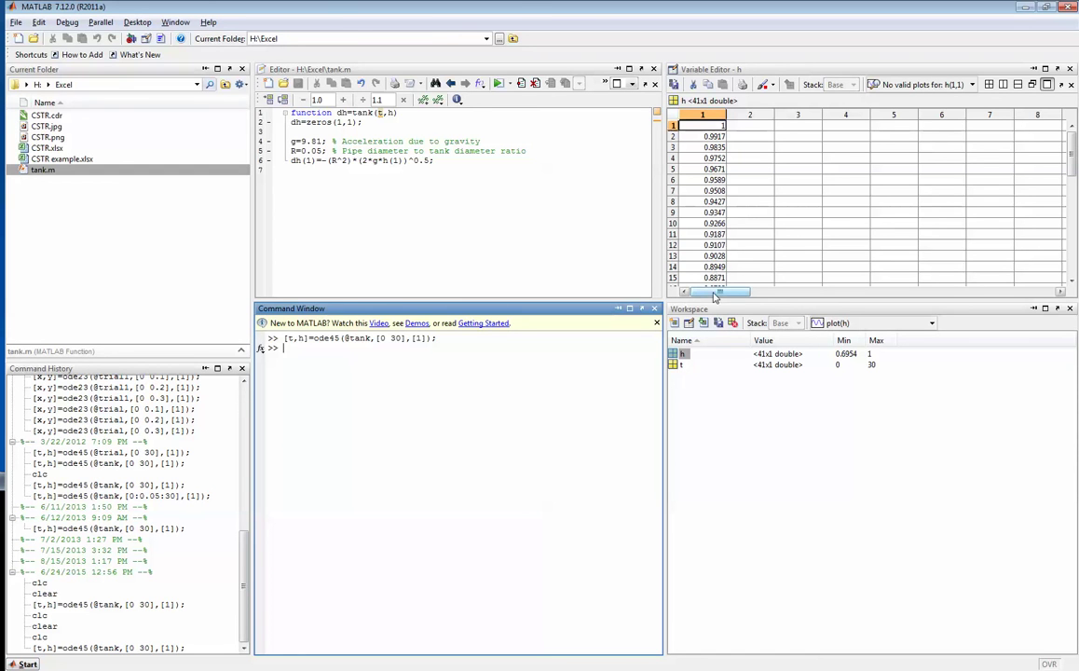
{"action": "left_click_drag", "start_coordinate": [1073, 149], "coordinate": [1073, 244]}
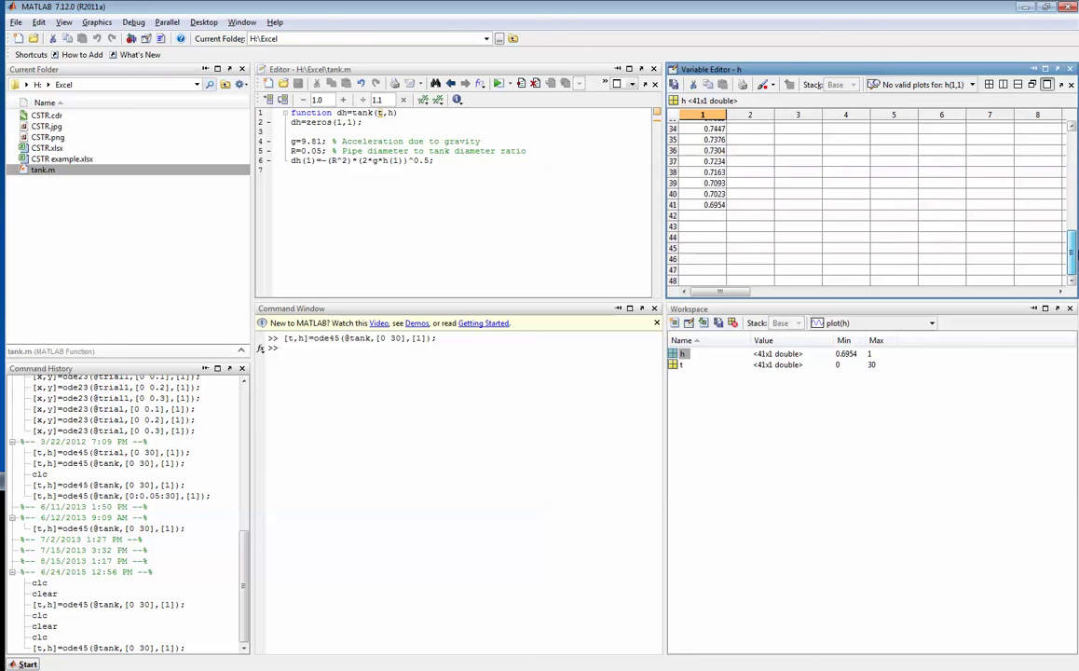
{"action": "left_click", "coordinate": [712, 205]}
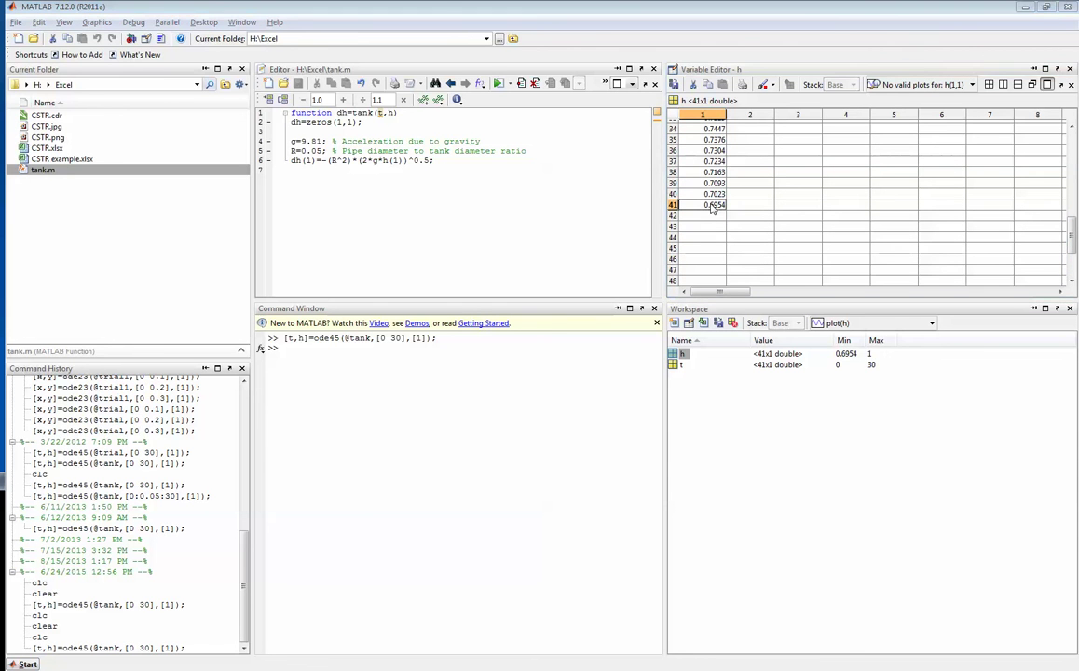
Switch to Excel and set the time step Δt in C6 to 0.5 sec.
{"action": "key", "text": "alt+Tab"}
{"action": "key", "text": "Left"}
{"action": "type", "text": "0.5"}
{"action": "key", "text": "Return"}
{"action": "key", "text": "Down"}
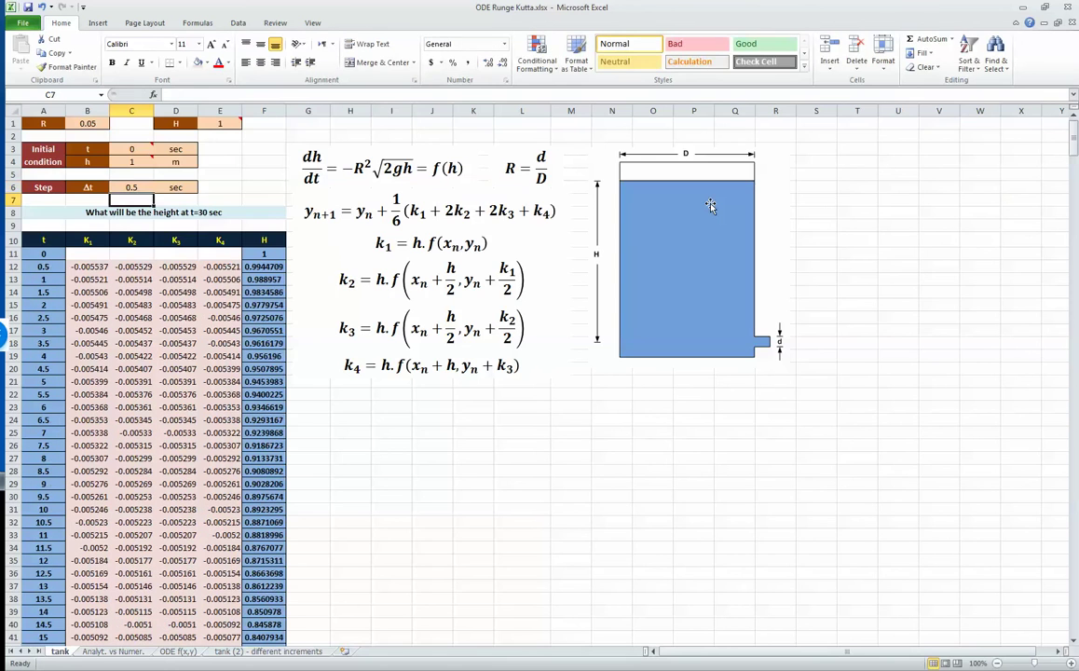
Find the row where t is 30 sec and check its height in F71.
{"action": "key", "text": "ctrl+Down"}
{"action": "key", "text": "Up"}
{"action": "key", "text": "Up"}
{"action": "key", "text": "Up"}
{"action": "key", "text": "Up"}
{"action": "key", "text": "Up"}
{"action": "key", "text": "Up"}
{"action": "key", "text": "Up"}
{"action": "key", "text": "Up"}
{"action": "key", "text": "Up"}
{"action": "key", "text": "Up"}
{"action": "key", "text": "Up"}
{"action": "key", "text": "Up"}
{"action": "key", "text": "Up"}
{"action": "key", "text": "Up"}
{"action": "key", "text": "Up"}
{"action": "key", "text": "Up"}
{"action": "key", "text": "Up"}
{"action": "key", "text": "Up"}
{"action": "key", "text": "Up"}
{"action": "key", "text": "Up"}
{"action": "key", "text": "ctrl+Up"}
{"action": "key", "text": "Down"}
{"action": "key", "text": "Down"}
{"action": "key", "text": "Down"}
{"action": "key", "text": "Down"}
{"action": "key", "text": "Down"}
{"action": "key", "text": "Down"}
{"action": "key", "text": "Down"}
{"action": "key", "text": "Down"}
{"action": "key", "text": "Down"}
{"action": "key", "text": "Down"}
{"action": "key", "text": "Down"}
{"action": "key", "text": "Down"}
{"action": "key", "text": "Down"}
{"action": "key", "text": "Down"}
{"action": "key", "text": "Down"}
{"action": "key", "text": "Down"}
{"action": "key", "text": "Down"}
{"action": "key", "text": "Down"}
{"action": "key", "text": "Down"}
{"action": "key", "text": "Down"}
{"action": "key", "text": "Down"}
{"action": "key", "text": "Down"}
{"action": "key", "text": "Down"}
{"action": "key", "text": "Down"}
{"action": "key", "text": "Down"}
{"action": "key", "text": "Down"}
{"action": "key", "text": "Down"}
{"action": "key", "text": "Down"}
{"action": "key", "text": "Down"}
{"action": "key", "text": "Down"}
{"action": "key", "text": "Down"}
{"action": "key", "text": "Down"}
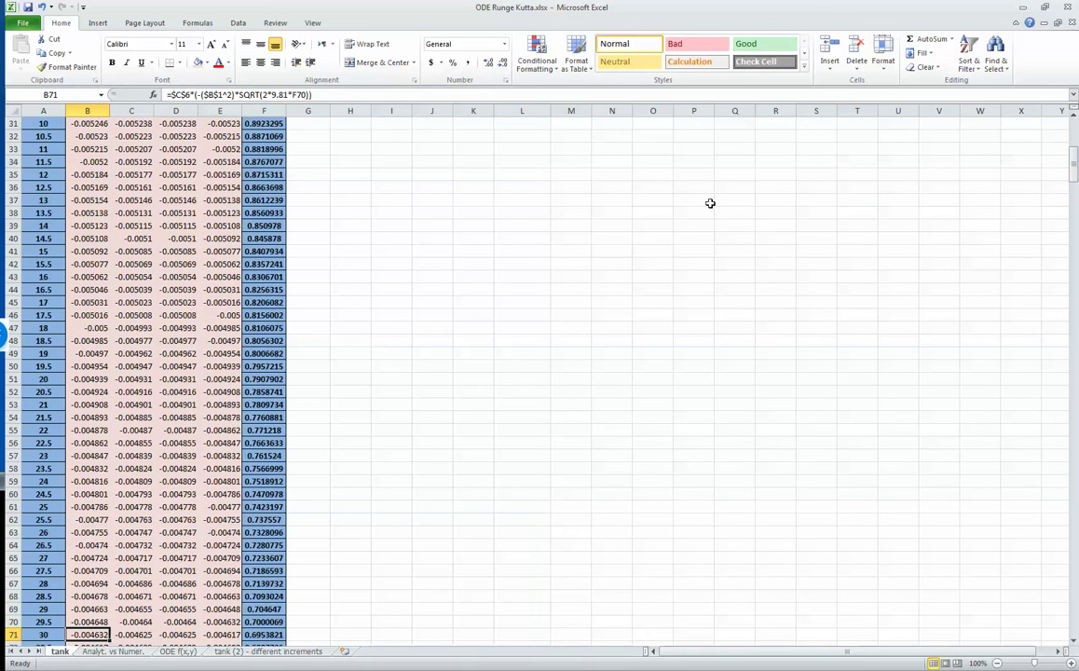
{"action": "key", "text": "Right"}
{"action": "key", "text": "Right"}
{"action": "key", "text": "Right"}
{"action": "key", "text": "Right"}
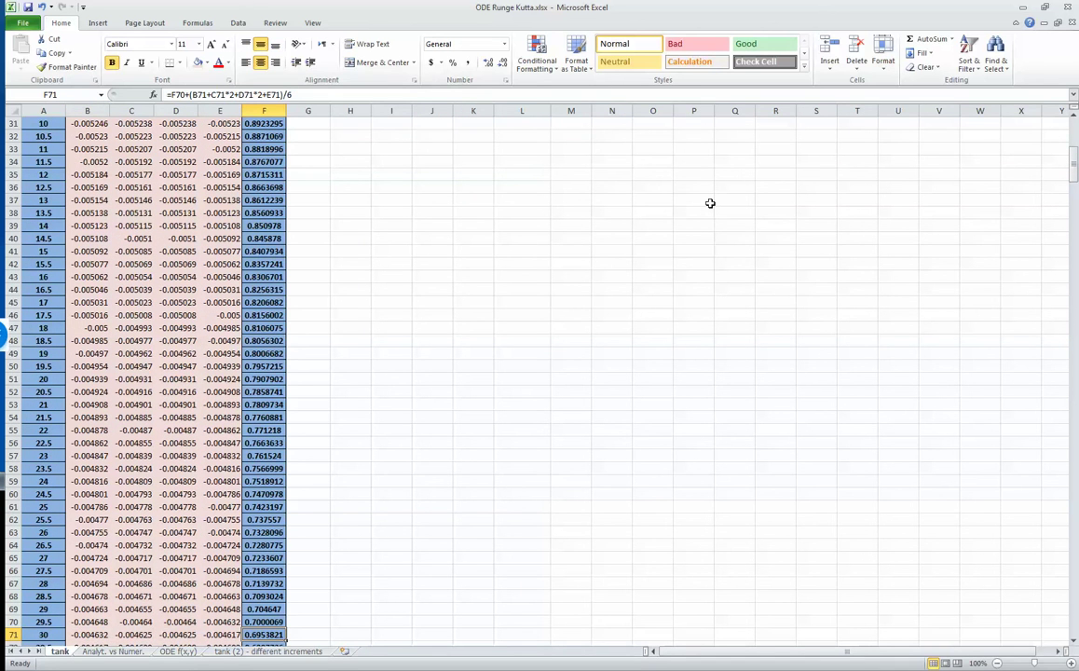
Switch to MATLAB and rerun the ode45 command with a fixed 0.5 sec step, using the time span [0:.5:30].
{"action": "key", "text": "alt+Tab"}
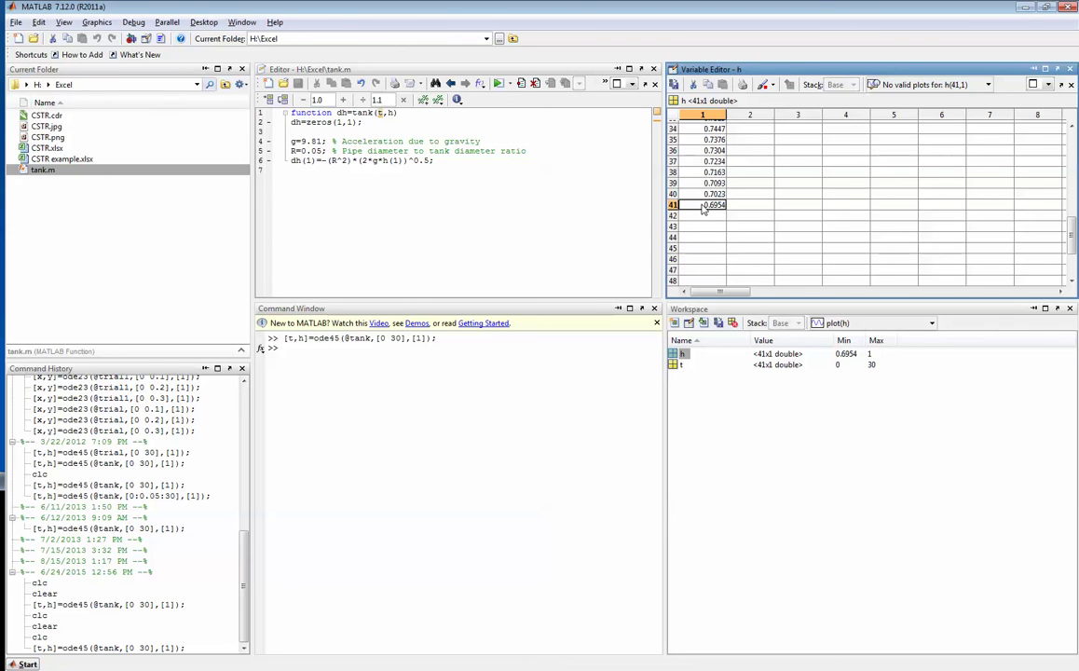
{"action": "left_click", "coordinate": [450, 380]}
{"action": "key", "text": "Up"}
{"action": "key", "text": "Left"}
{"action": "key", "text": "Left"}
{"action": "key", "text": "Left"}
{"action": "key", "text": "Left"}
{"action": "key", "text": "Left"}
{"action": "key", "text": "Left"}
{"action": "key", "text": "Left"}
{"action": "key", "text": "Left"}
{"action": "key", "text": "Left"}
{"action": "key", "text": "shift+Left"}
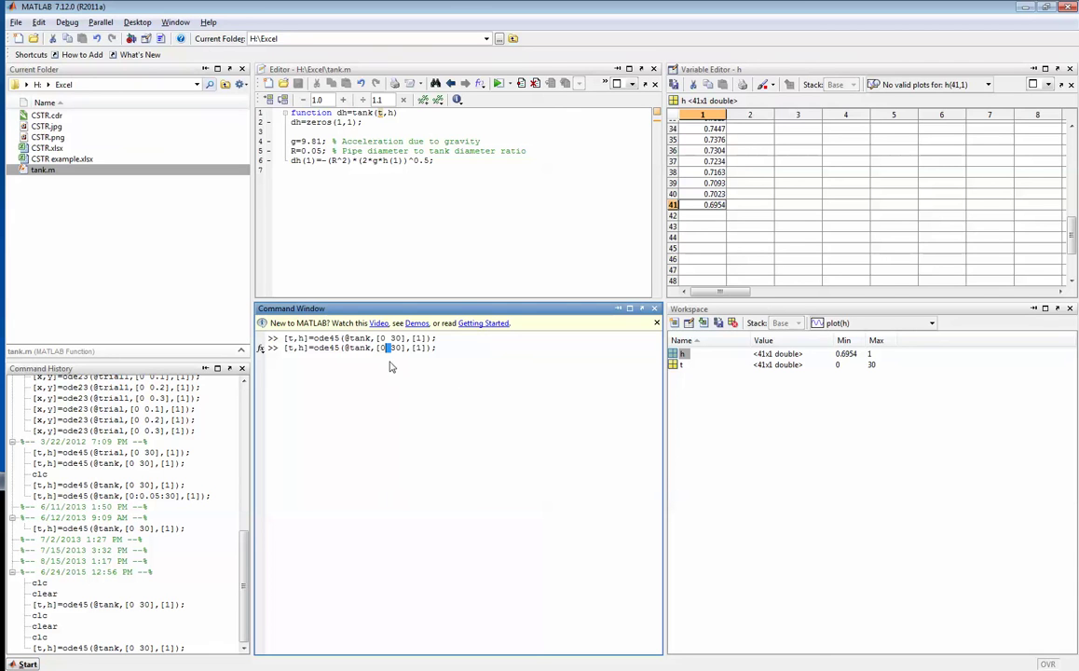
{"action": "type", "text": ":.5:"}
{"action": "key", "text": "Return"}
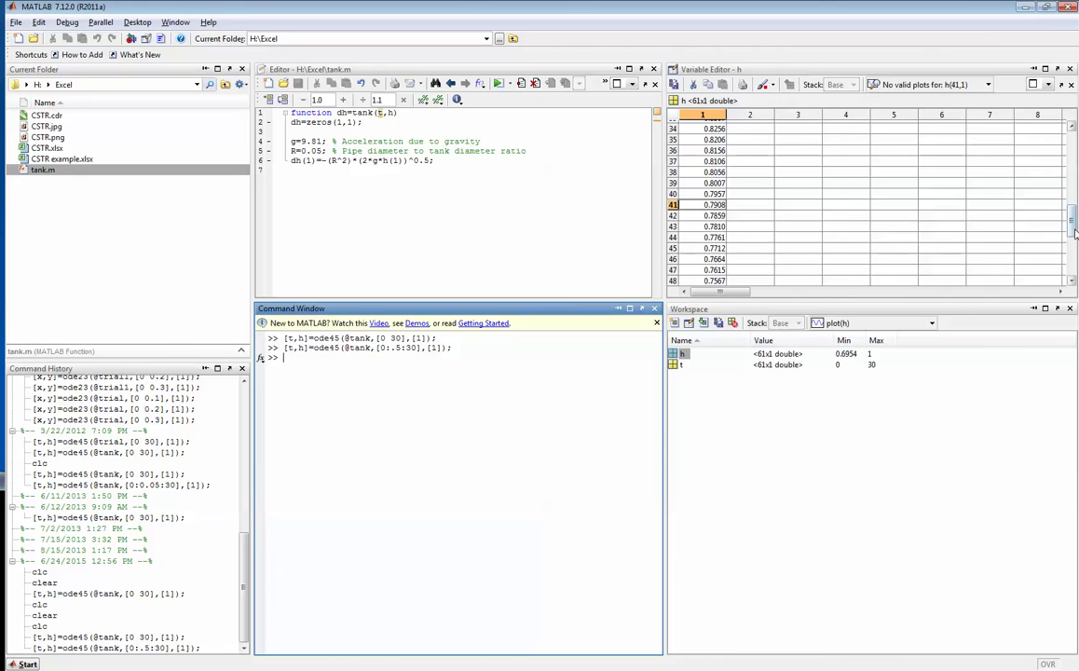
Check the last height of h in row 61 of the Variable Editor.
{"action": "left_click_drag", "start_coordinate": [1073, 248], "coordinate": [1073, 258]}
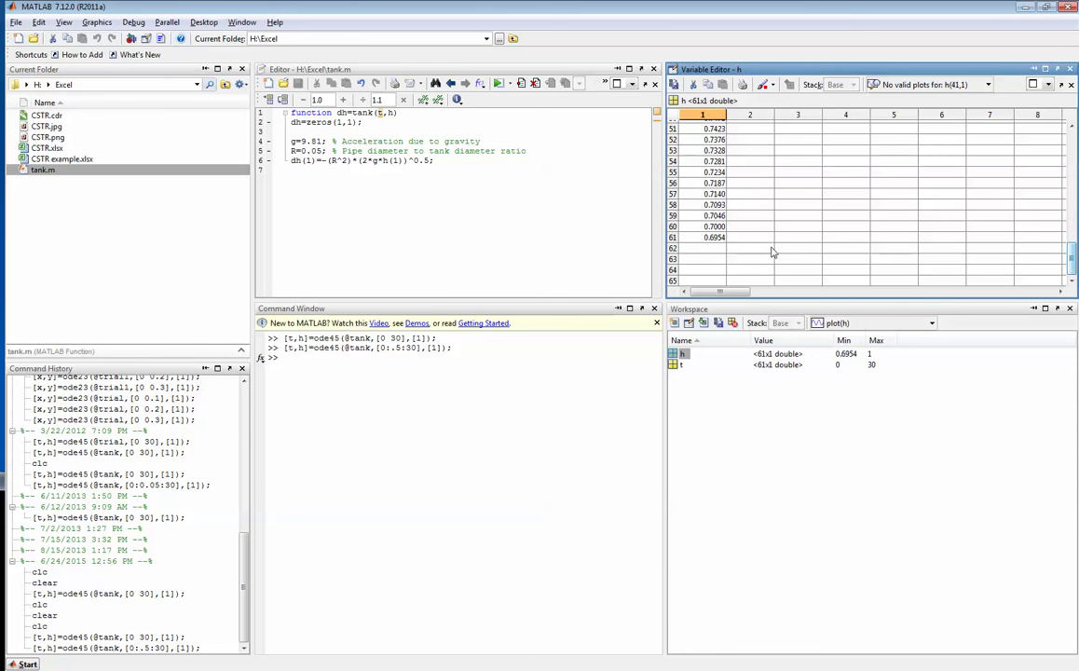
{"action": "left_click", "coordinate": [705, 238]}
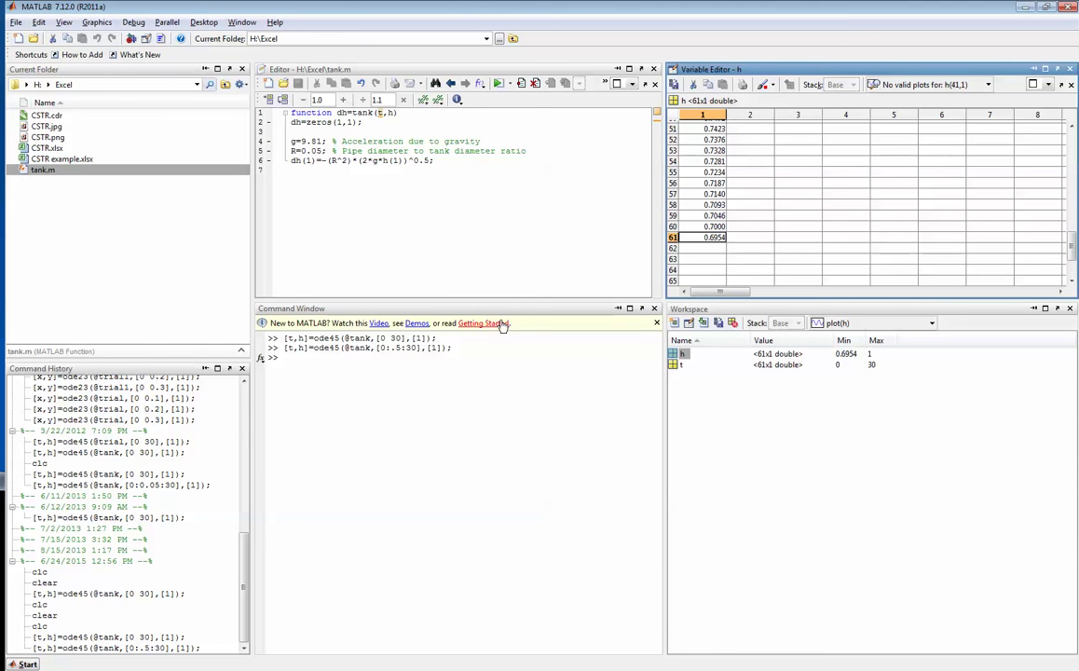
{"action": "left_click", "coordinate": [476, 366]}
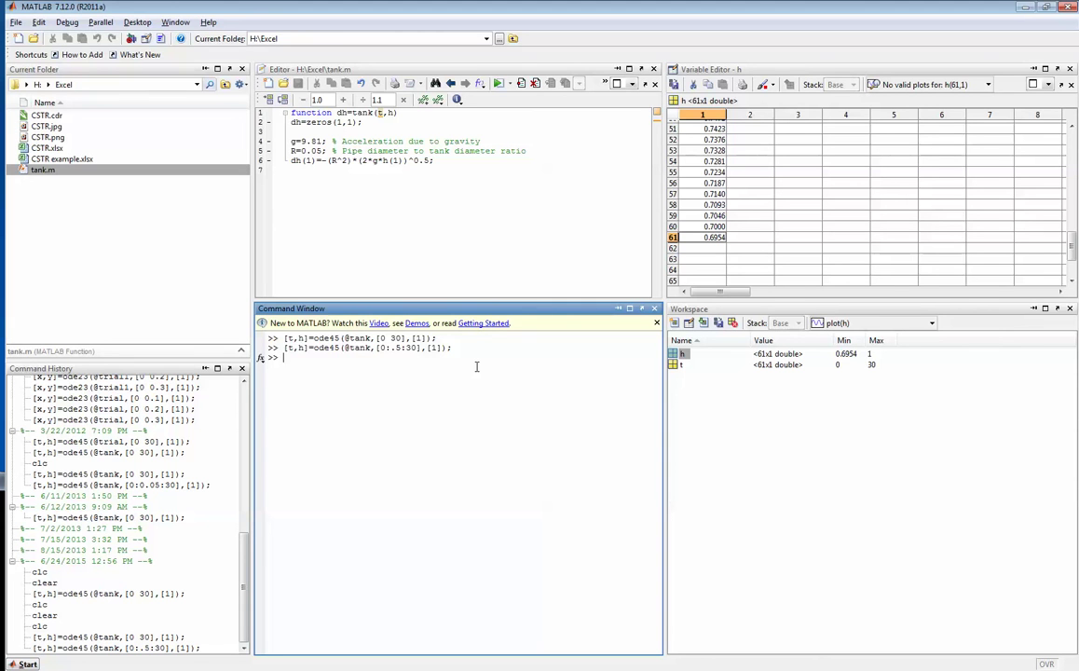
{"action": "left_click", "coordinate": [517, 275]}
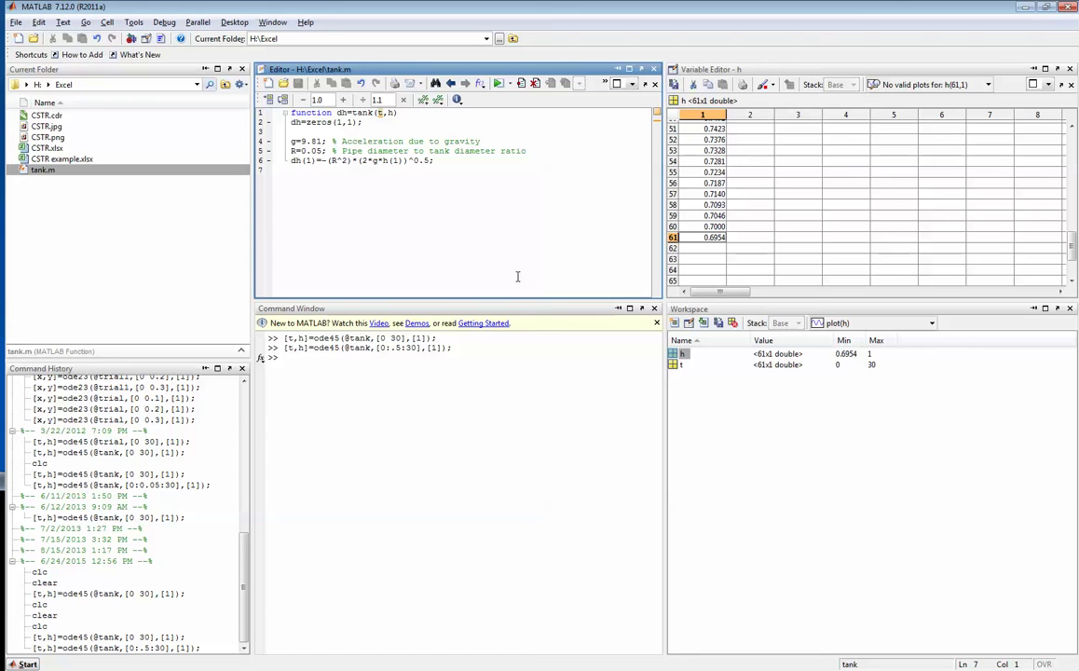
Switch to Excel and view the Analyt. vs Numer. sheet with its t2 and h2 columns.
{"action": "key", "text": "alt+Tab"}
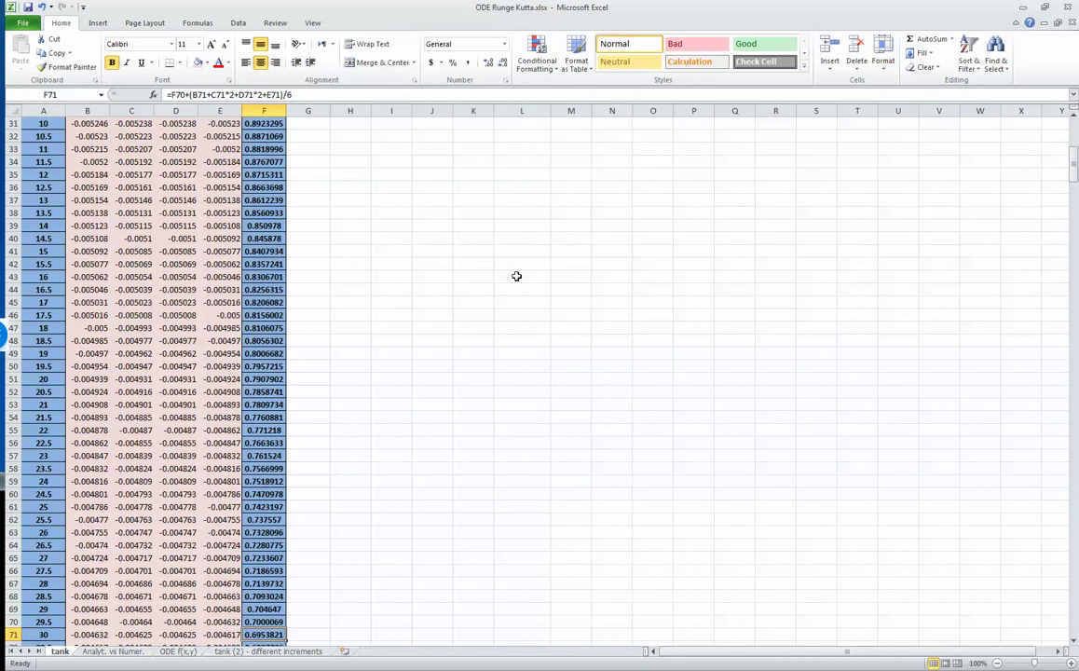
{"action": "key", "text": "ctrl+Page_Down"}
{"action": "key", "text": "Escape"}
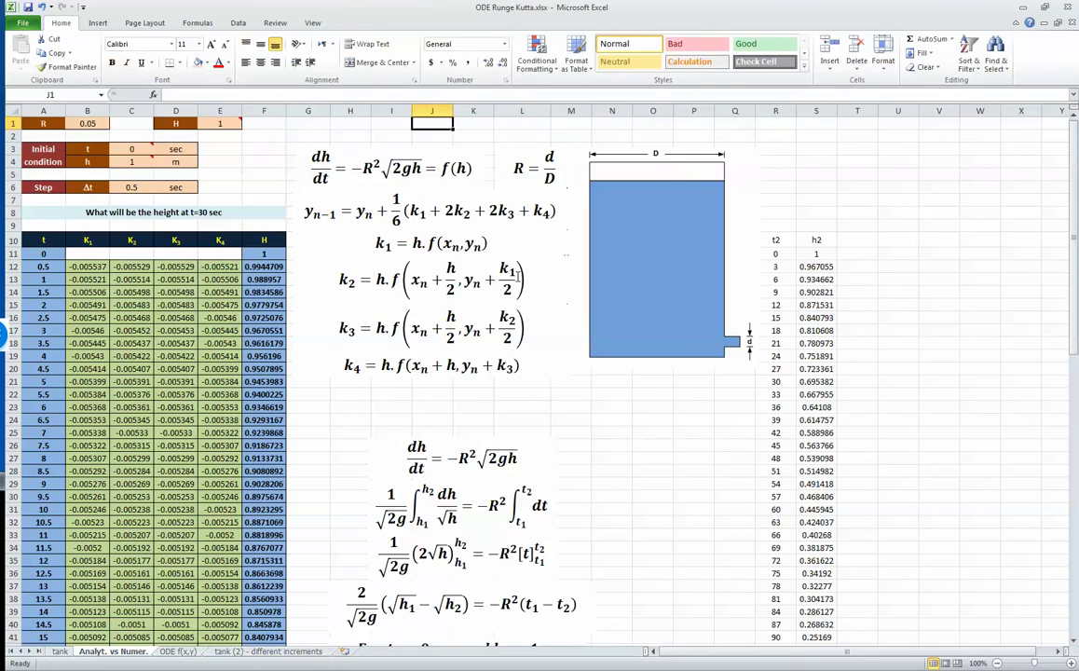
{"action": "left_click", "coordinate": [549, 407]}
{"action": "key", "text": "Right"}
{"action": "key", "text": "Right"}
{"action": "key", "text": "Right"}
{"action": "key", "text": "Right"}
{"action": "key", "text": "Right"}
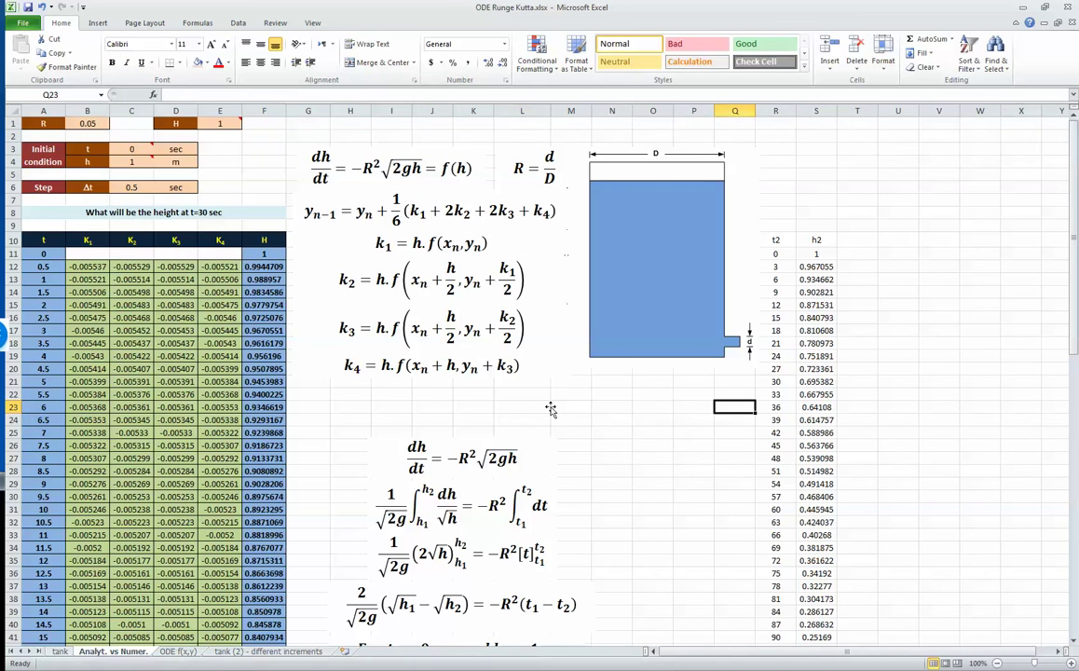
{"action": "left_click", "coordinate": [602, 409]}
Examine the analytical integration of dh/dt, its integrated equation in h1 and h2, and the chart of analytical and numerical heights.
{"action": "scroll", "coordinate": [602, 410], "scroll_direction": "down", "scroll_amount": 5}
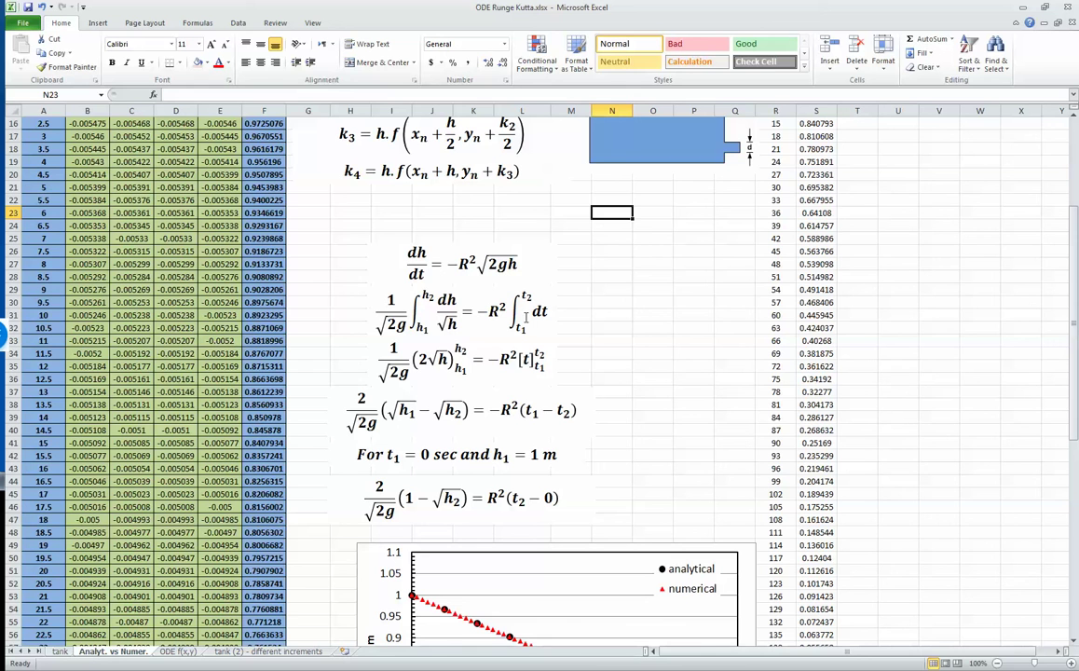
{"action": "left_click", "coordinate": [334, 392]}
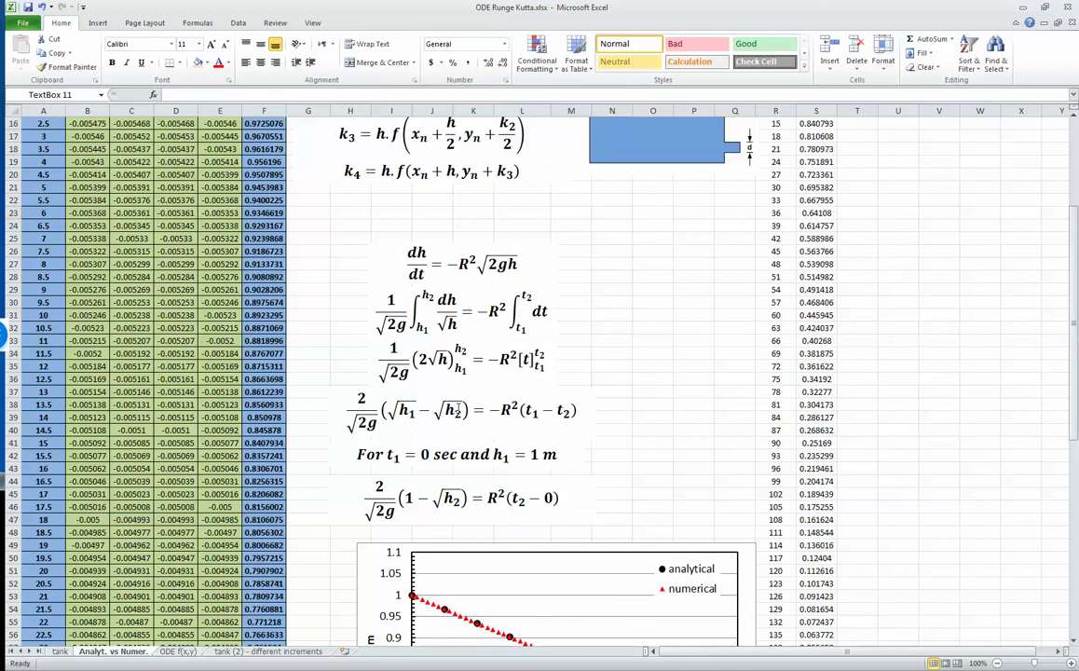
{"action": "triple_click", "coordinate": [578, 411]}
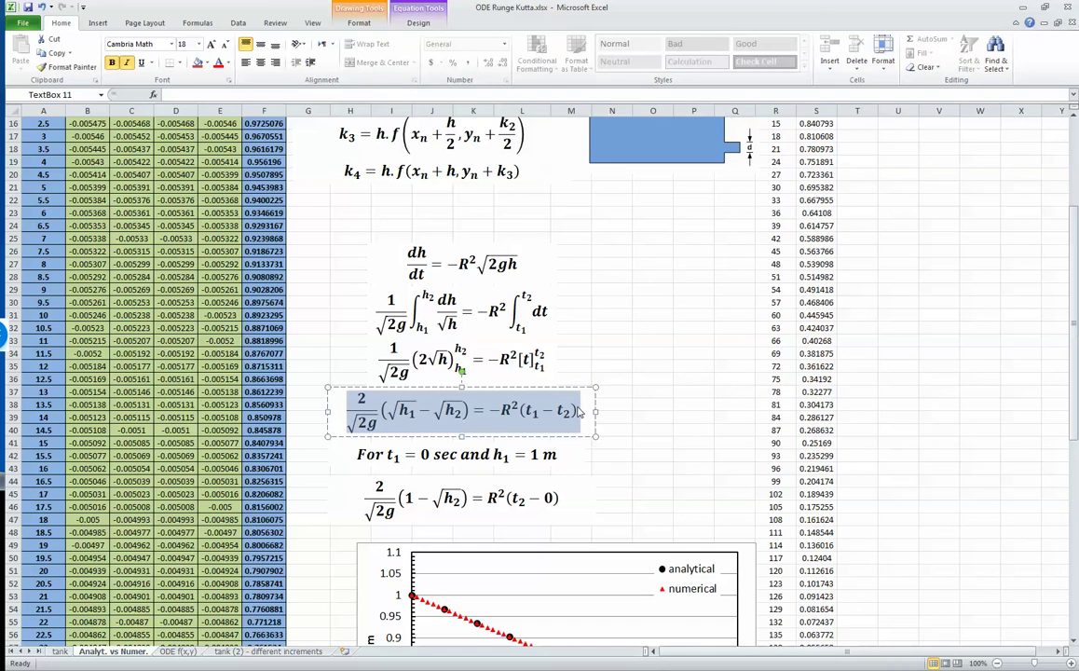
{"action": "left_click", "coordinate": [402, 390]}
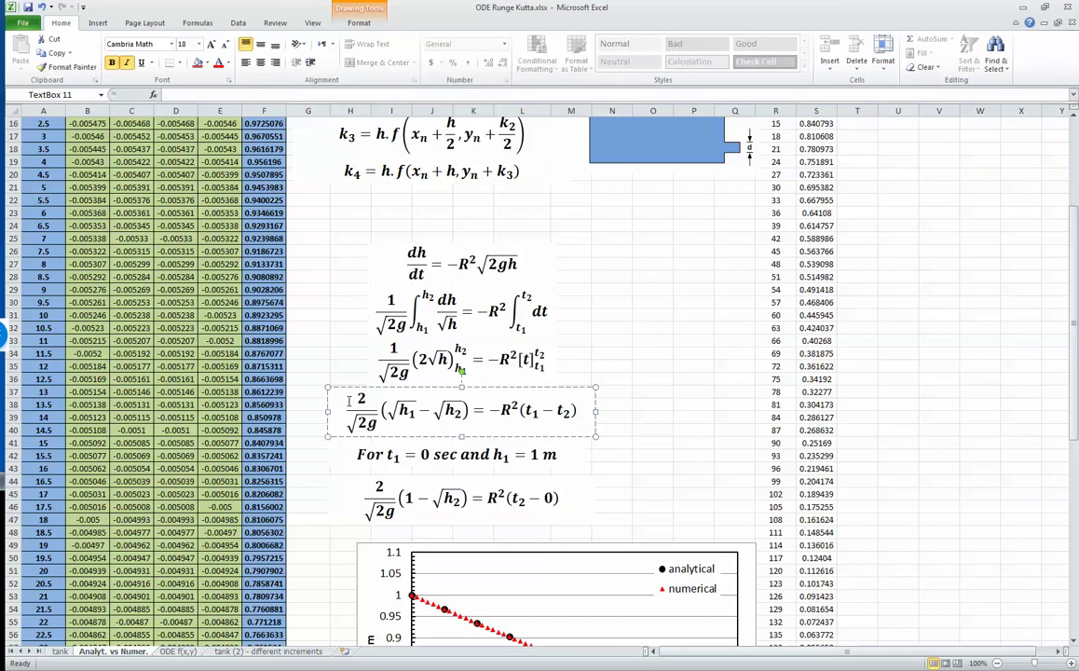
{"action": "triple_click", "coordinate": [343, 400]}
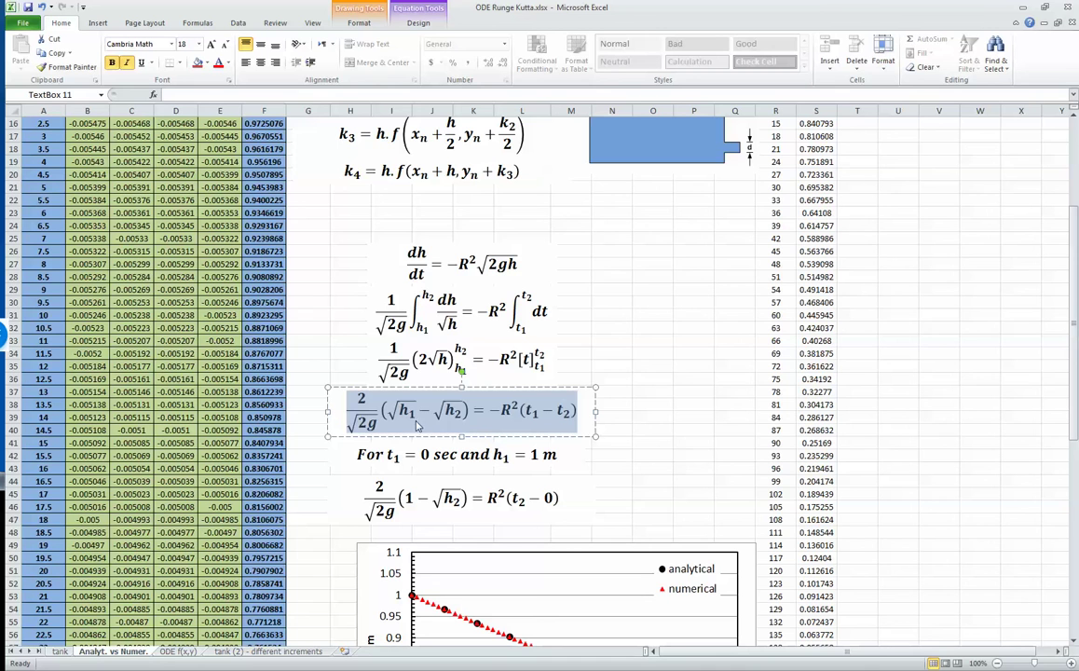
{"action": "left_click", "coordinate": [622, 431]}
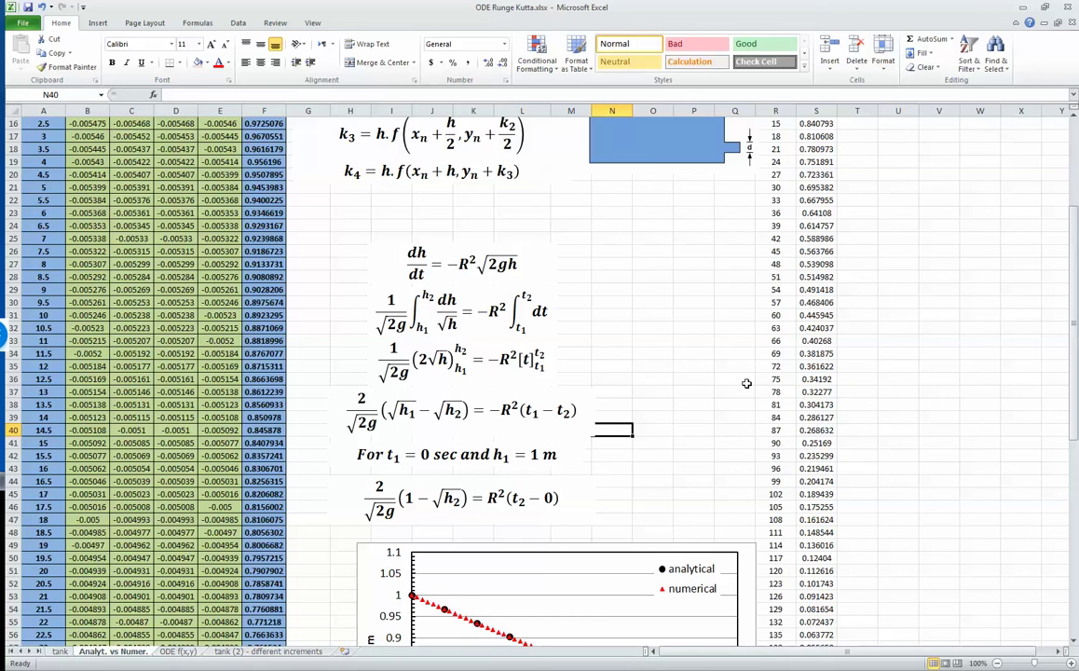
{"action": "scroll", "coordinate": [594, 419], "scroll_direction": "down", "scroll_amount": 7}
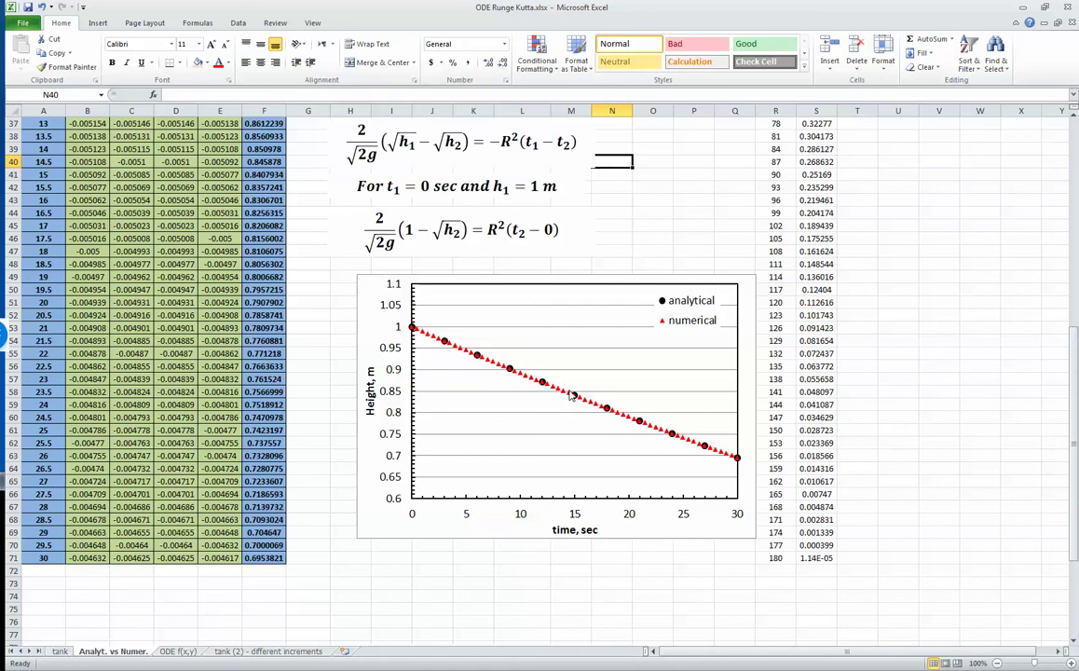
{"action": "mouse_move", "coordinate": [575, 398]}
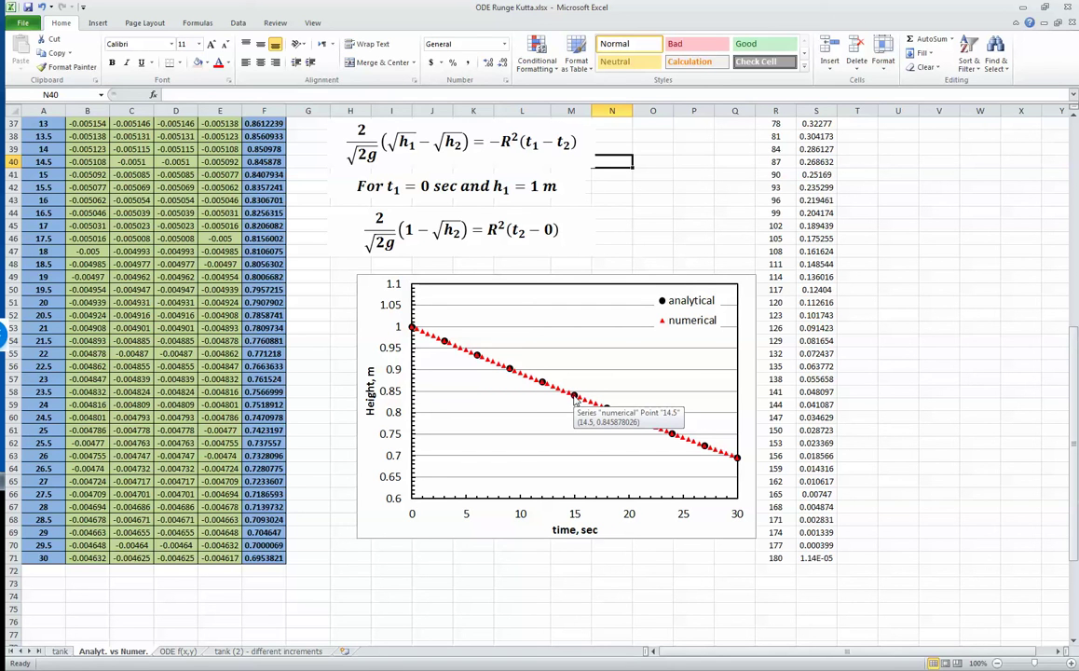